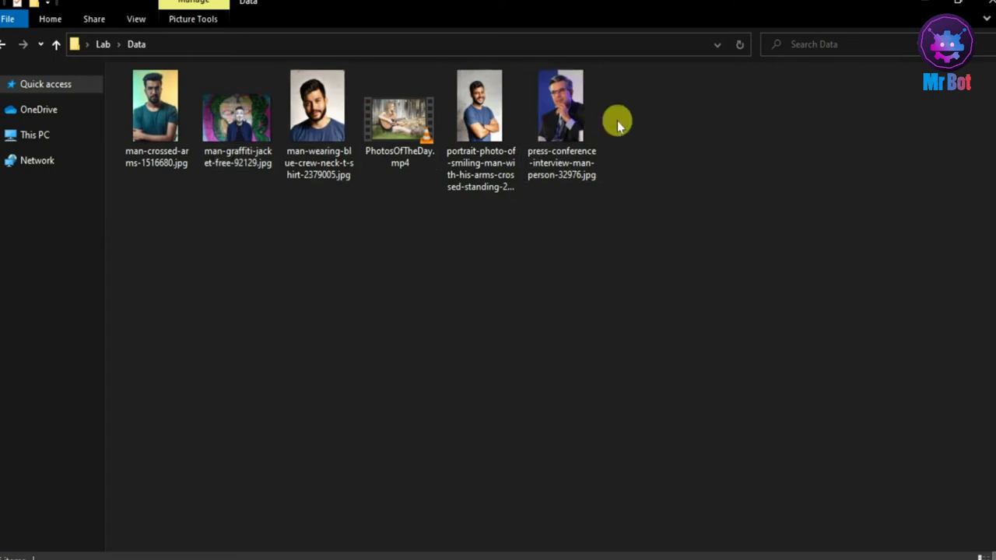
- Encrypt the contents of the Data folder in Lab, applying the change to the folder, its subfolders and files
{"action": "left_click", "coordinate": [2, 48]}
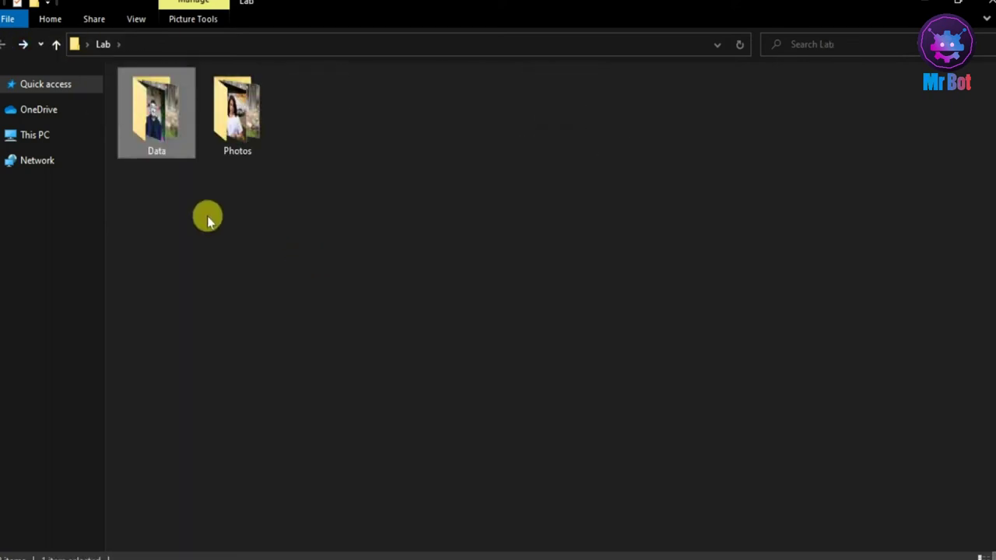
{"action": "right_click", "coordinate": [162, 144]}
{"action": "left_click", "coordinate": [203, 556]}
{"action": "left_click_drag", "start_coordinate": [285, 138], "coordinate": [496, 108]}
{"action": "left_click", "coordinate": [594, 372]}
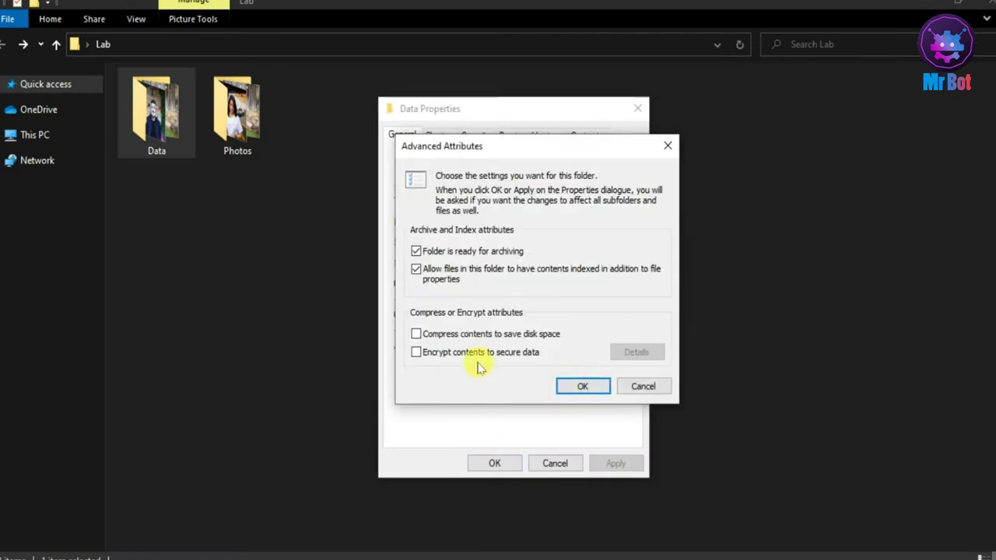
{"action": "left_click", "coordinate": [585, 387]}
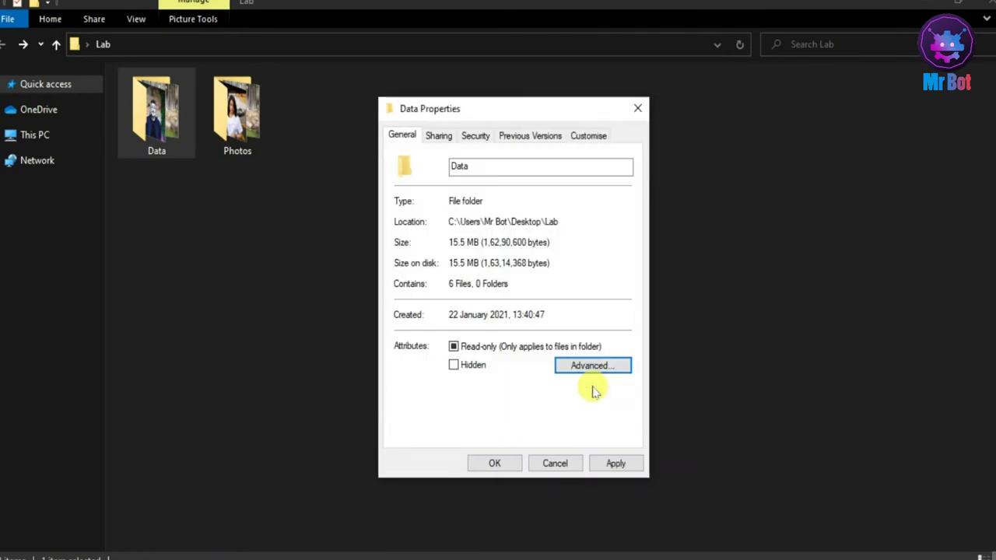
{"action": "left_click", "coordinate": [615, 463]}
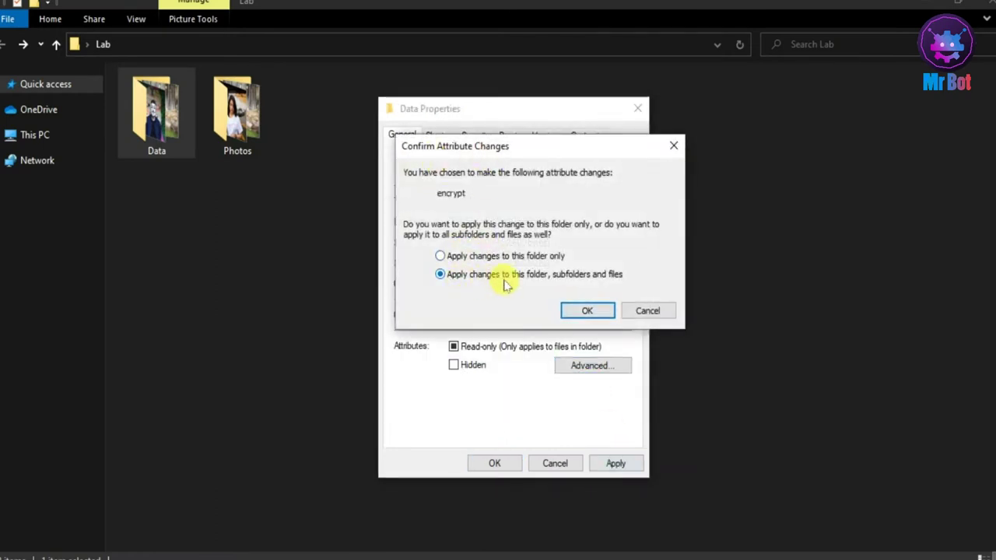
{"action": "left_click", "coordinate": [576, 311]}
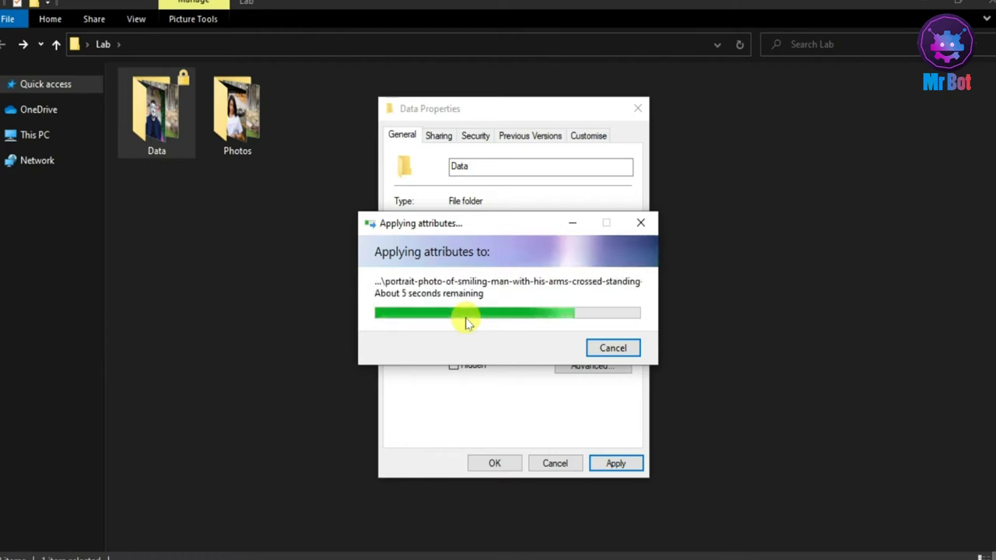
{"action": "left_click", "coordinate": [492, 465]}
- Open the Data folder and check the files inside for encryption lock marks
{"action": "right_click", "coordinate": [374, 227]}
{"action": "left_click", "coordinate": [173, 84]}
{"action": "double_click", "coordinate": [167, 89]}
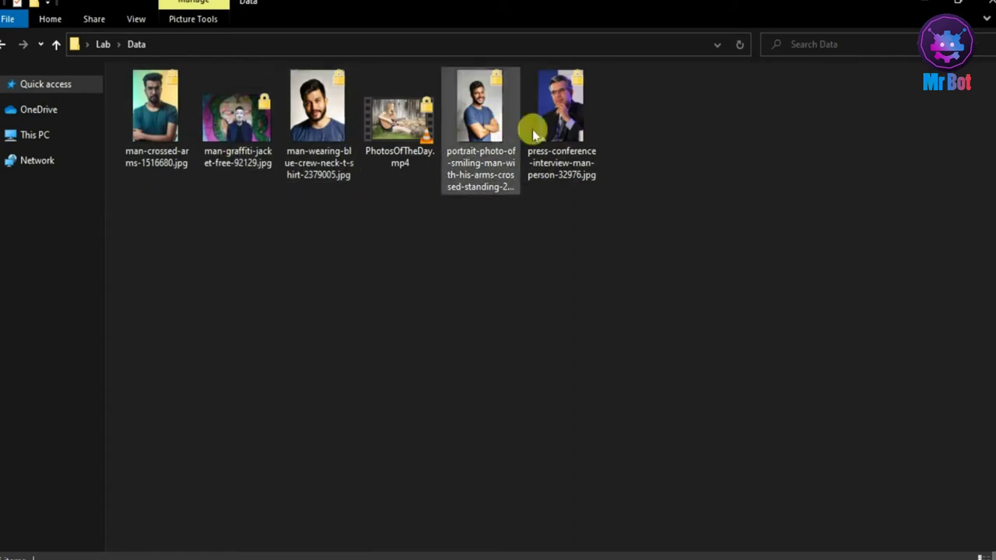
{"action": "left_click", "coordinate": [343, 121]}
{"action": "left_click", "coordinate": [523, 152]}
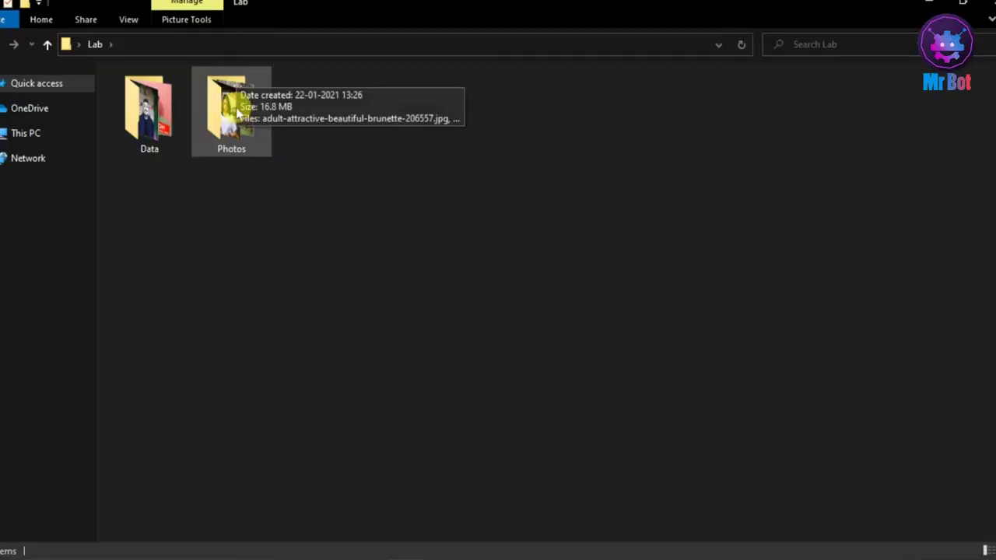
- Create a new video from the first four images in the Photos folder
{"action": "left_click", "coordinate": [242, 117]}
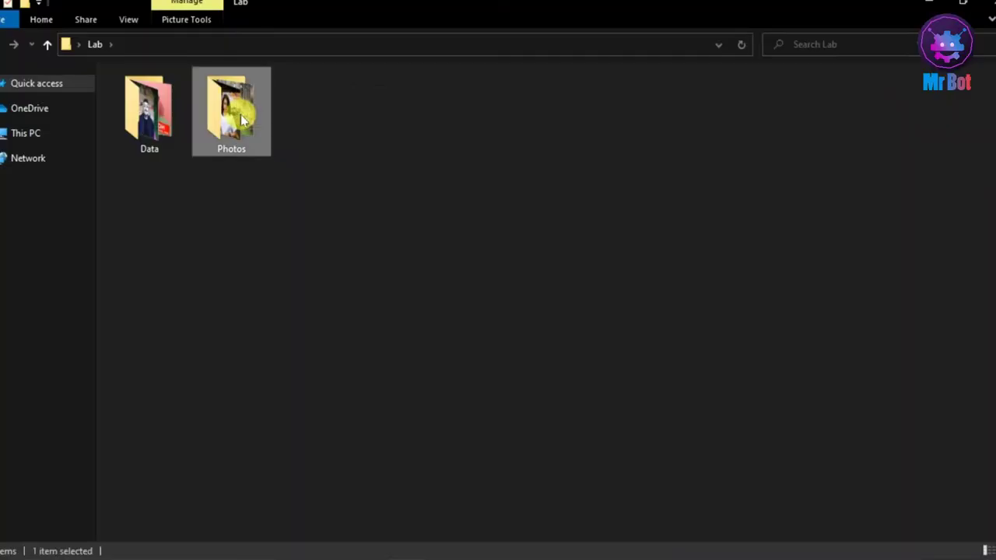
{"action": "double_click", "coordinate": [242, 117]}
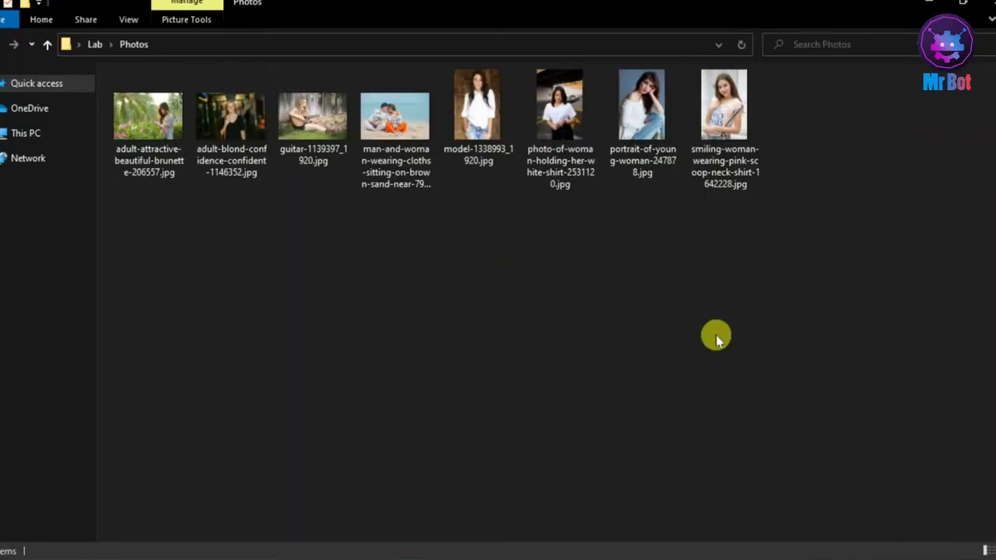
{"action": "left_click_drag", "start_coordinate": [389, 239], "coordinate": [172, 126]}
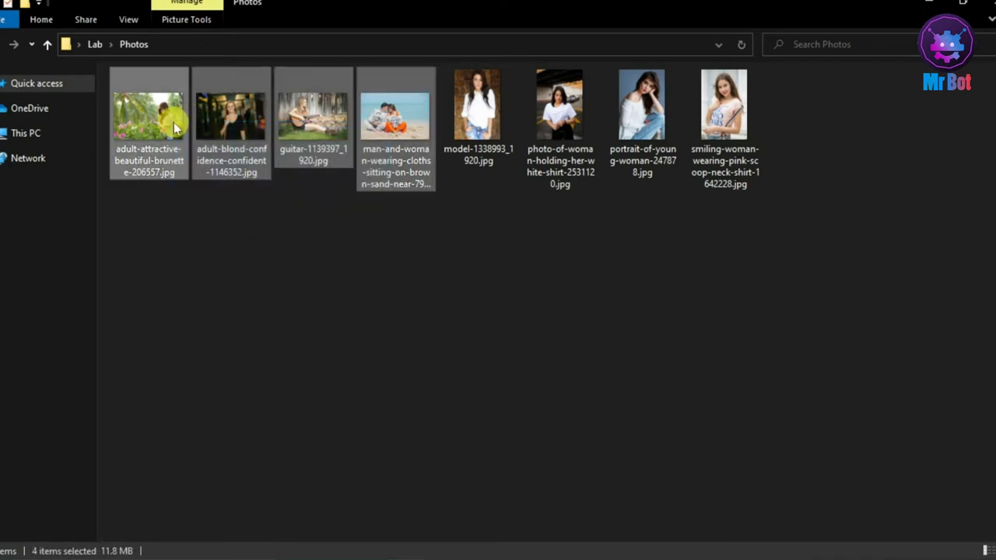
{"action": "left_click_drag", "start_coordinate": [231, 115], "coordinate": [231, 115]}
{"action": "right_click", "coordinate": [231, 115]}
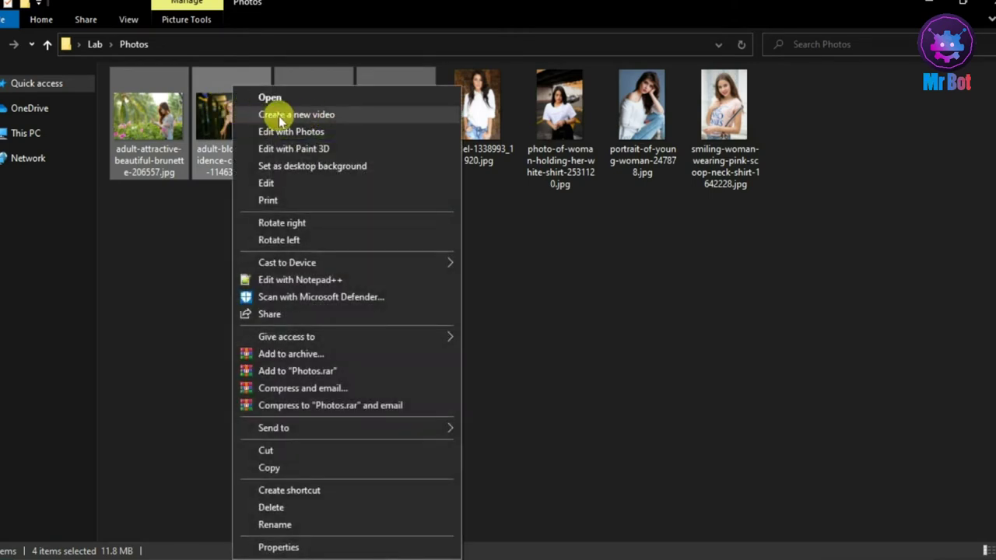
{"action": "left_click", "coordinate": [306, 115]}
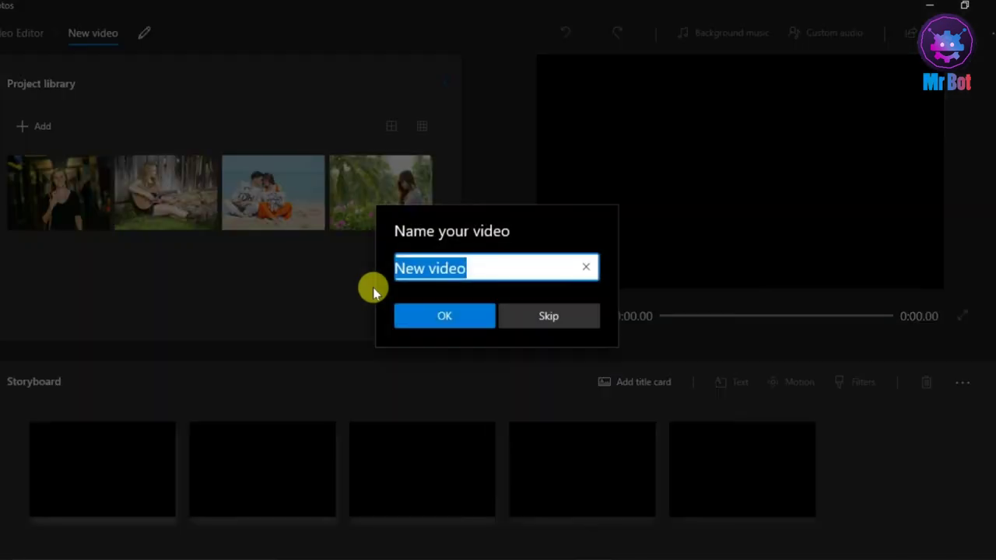
- Name the new video PhotosOfTheDay
{"action": "type", "text": "PhotosOfThe"}
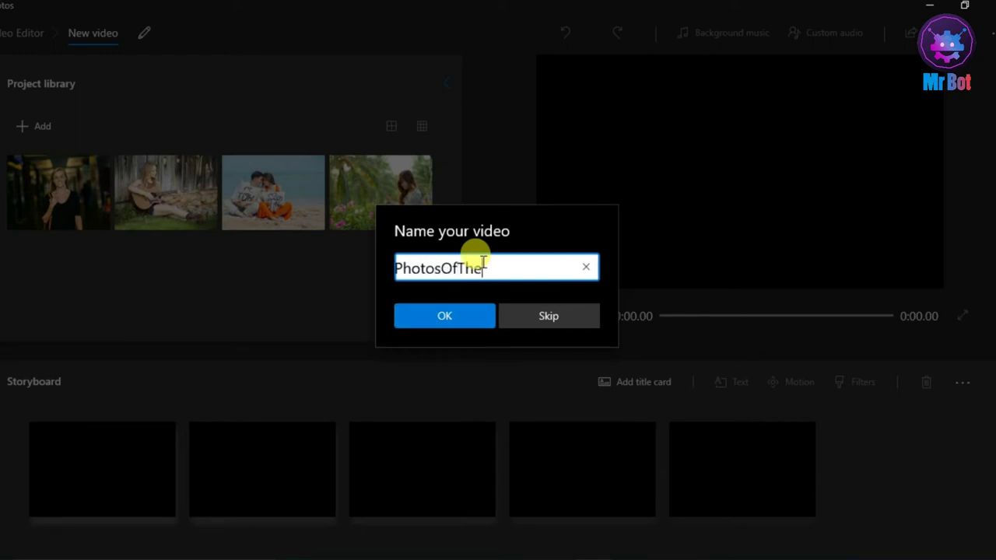
{"action": "type", "text": "Day"}
{"action": "left_click", "coordinate": [456, 320]}
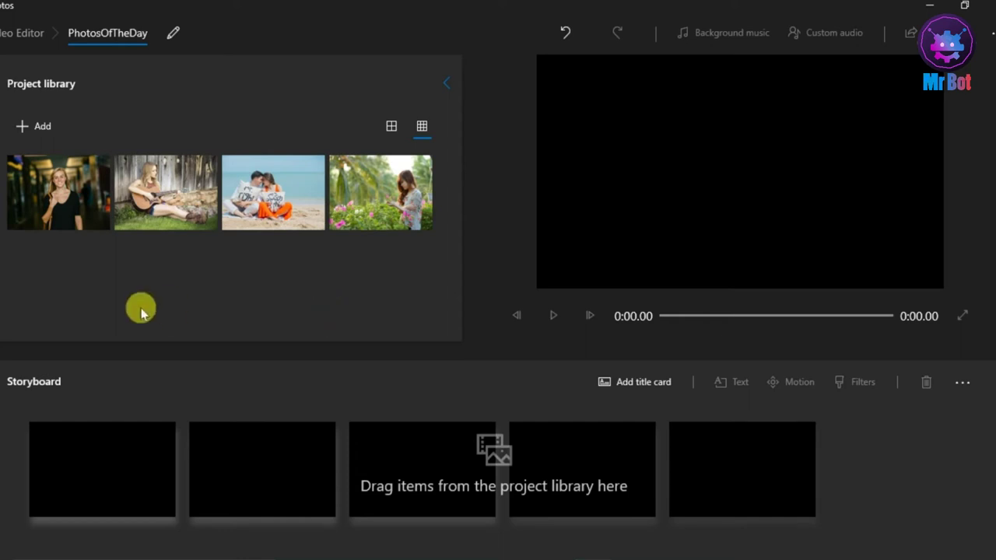
- Place all four project library photos in the storyboard
{"action": "left_click", "coordinate": [66, 222]}
{"action": "left_click", "coordinate": [140, 205]}
{"action": "left_click", "coordinate": [295, 207]}
{"action": "left_click", "coordinate": [372, 193]}
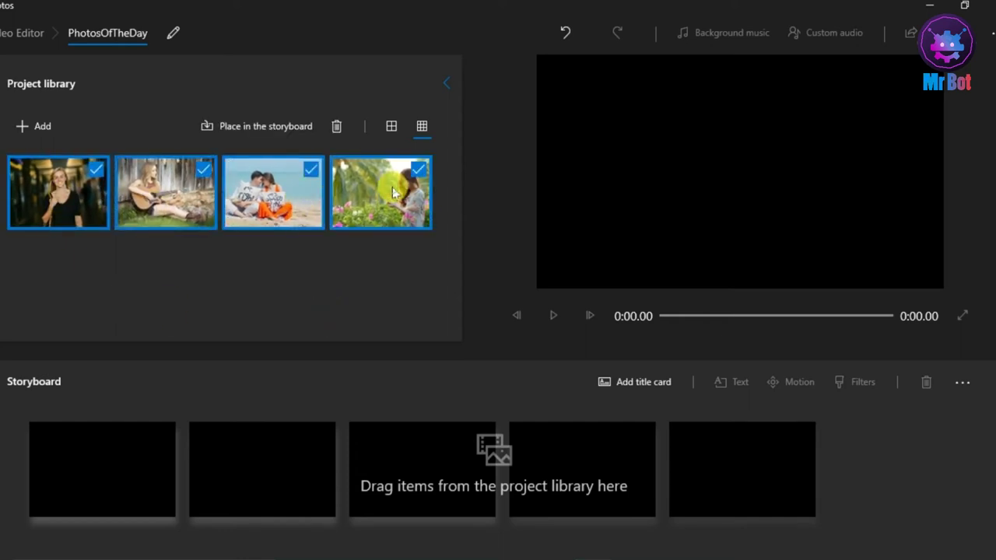
{"action": "left_click", "coordinate": [239, 130]}
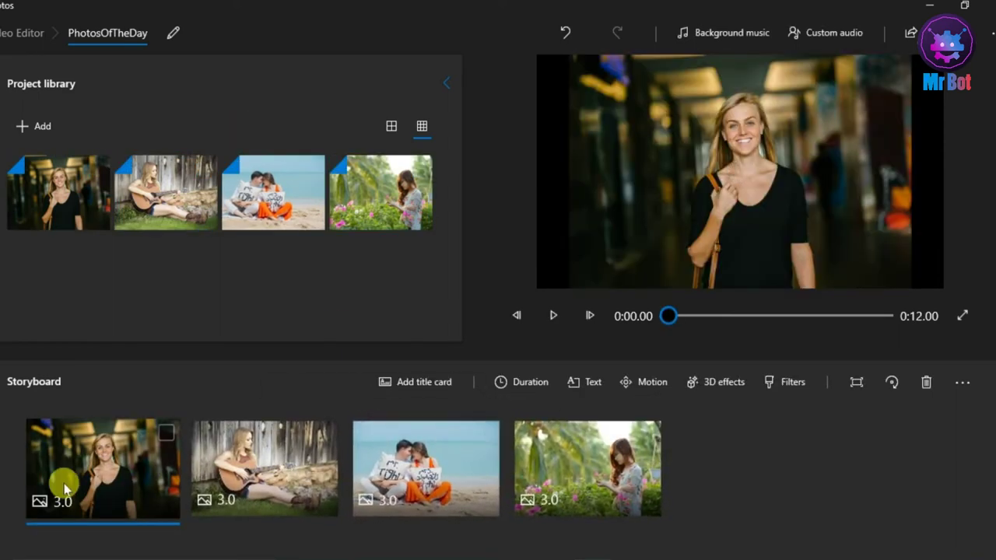
- Add the text "Music" to the guitar photo and, after comparing the animated styles, give it the Loved style
{"action": "left_click", "coordinate": [263, 460]}
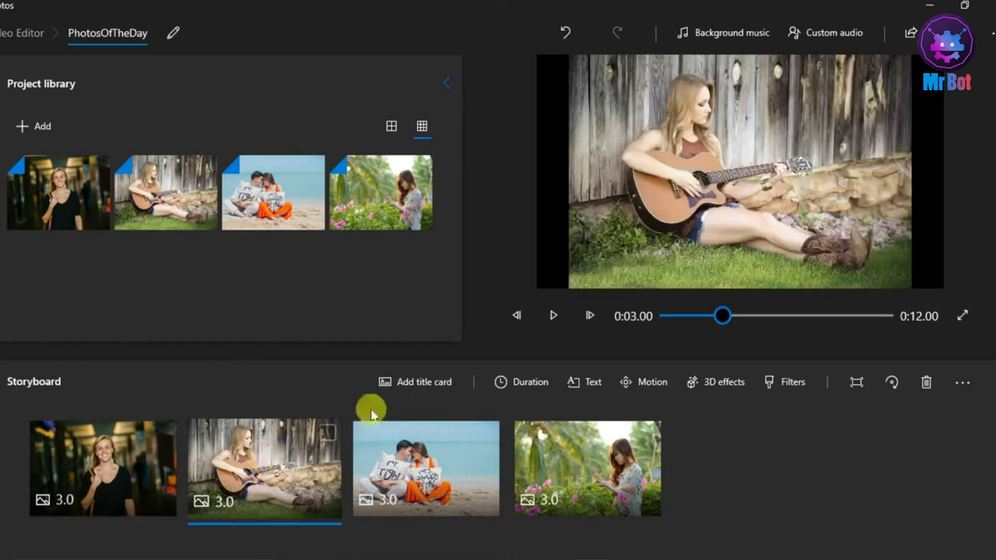
{"action": "left_click", "coordinate": [584, 384]}
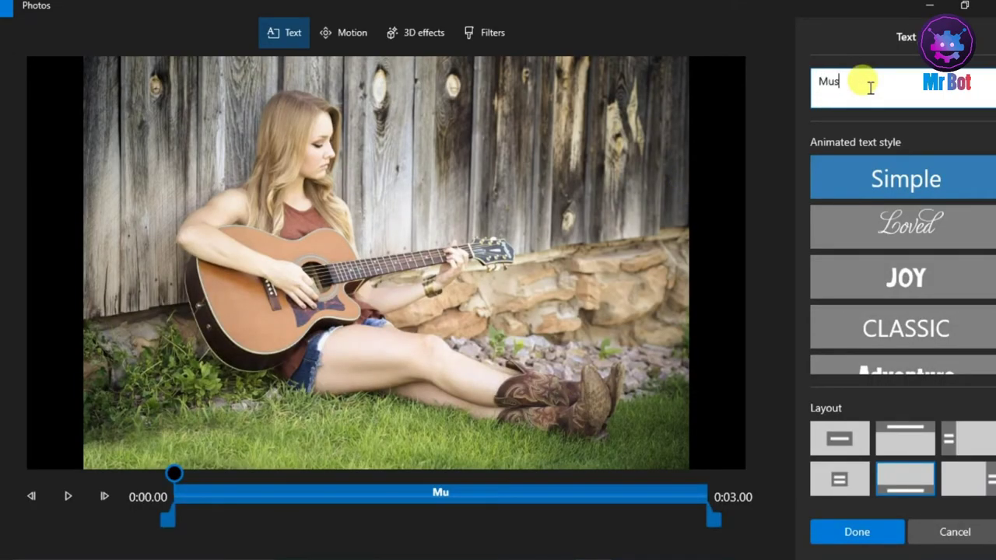
{"action": "left_click", "coordinate": [889, 215]}
{"action": "left_click", "coordinate": [894, 280]}
{"action": "left_click", "coordinate": [877, 330]}
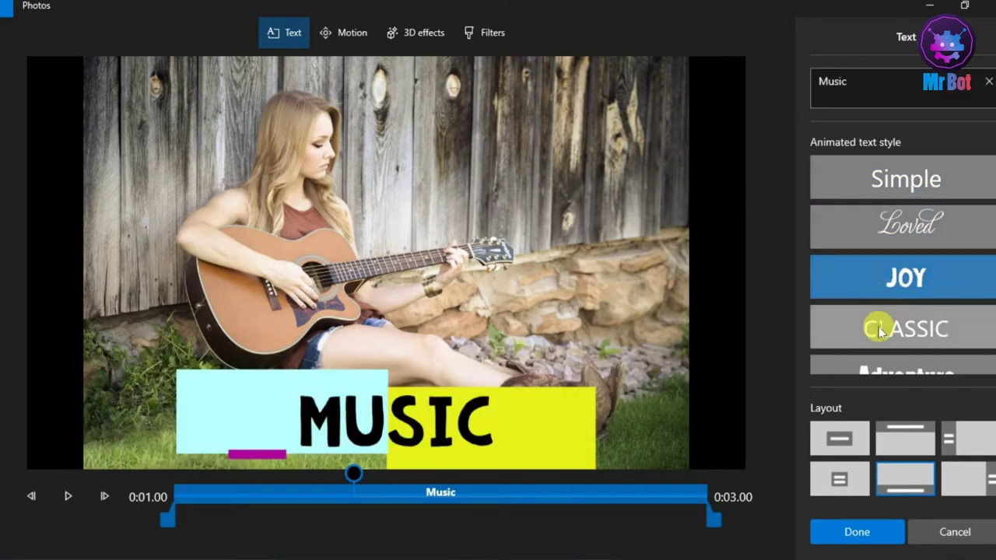
{"action": "left_click", "coordinate": [879, 264]}
{"action": "left_click", "coordinate": [885, 224]}
- Compare the layouts for the "Music" text and apply the Bottom layout
{"action": "left_click", "coordinate": [836, 437]}
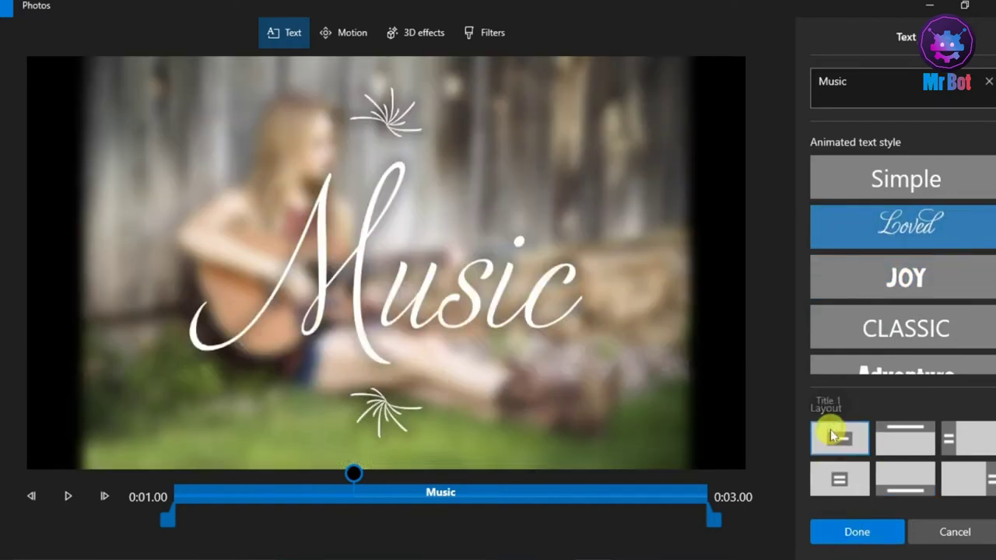
{"action": "left_click", "coordinate": [836, 478]}
{"action": "left_click", "coordinate": [905, 475]}
{"action": "left_click", "coordinate": [964, 478]}
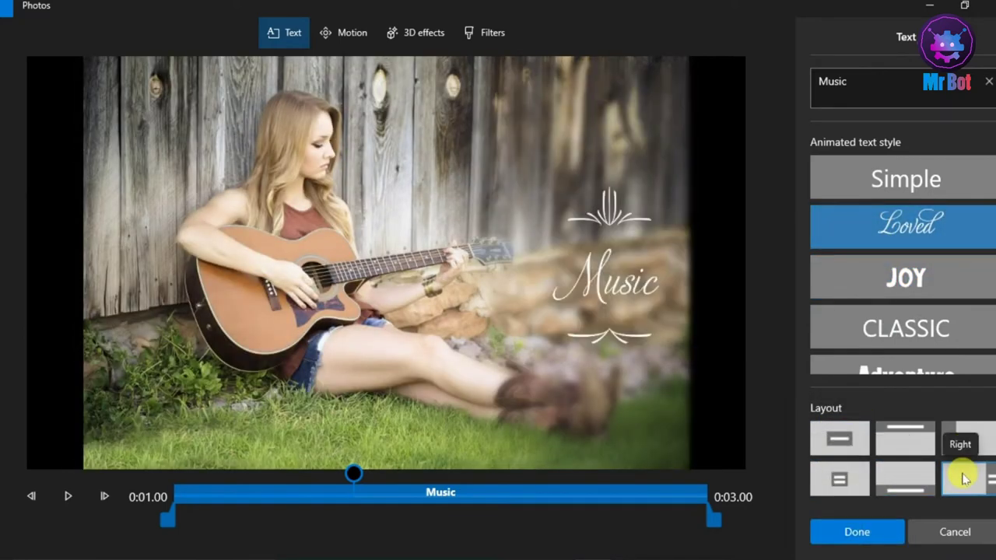
{"action": "left_click", "coordinate": [901, 452]}
{"action": "left_click", "coordinate": [903, 476]}
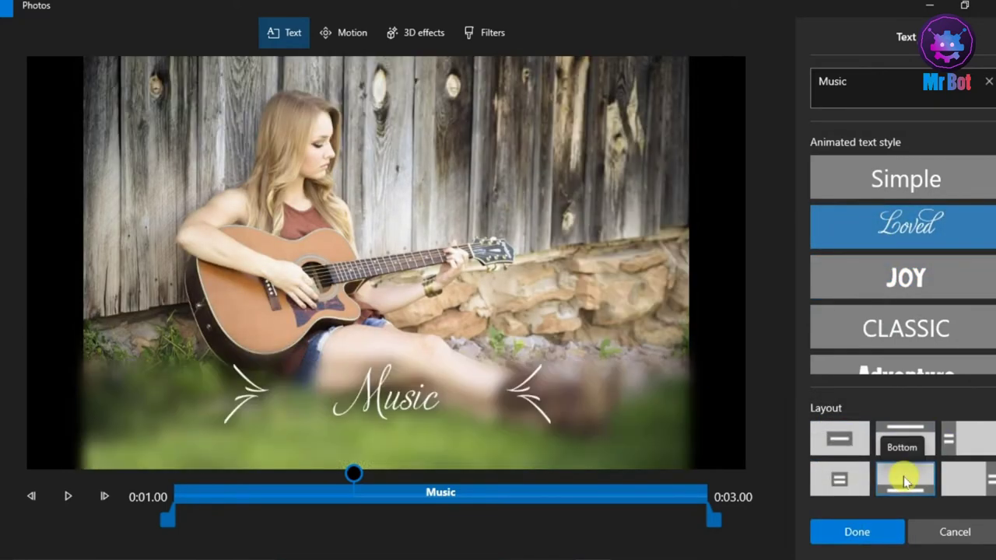
{"action": "left_click", "coordinate": [846, 529]}
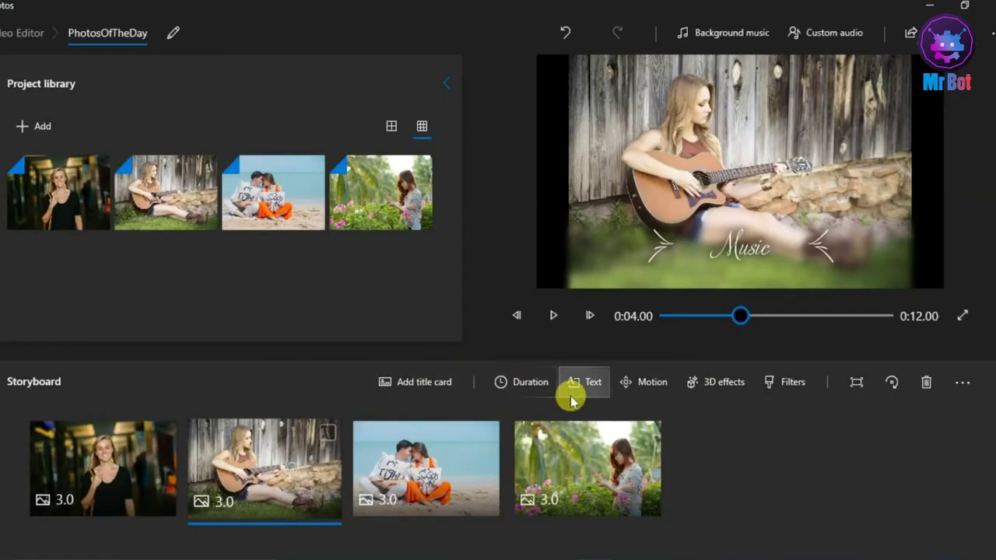
- Apply the Zoom out right motion to the beach couple photo in the storyboard
{"action": "left_click", "coordinate": [428, 453]}
{"action": "left_click", "coordinate": [643, 382]}
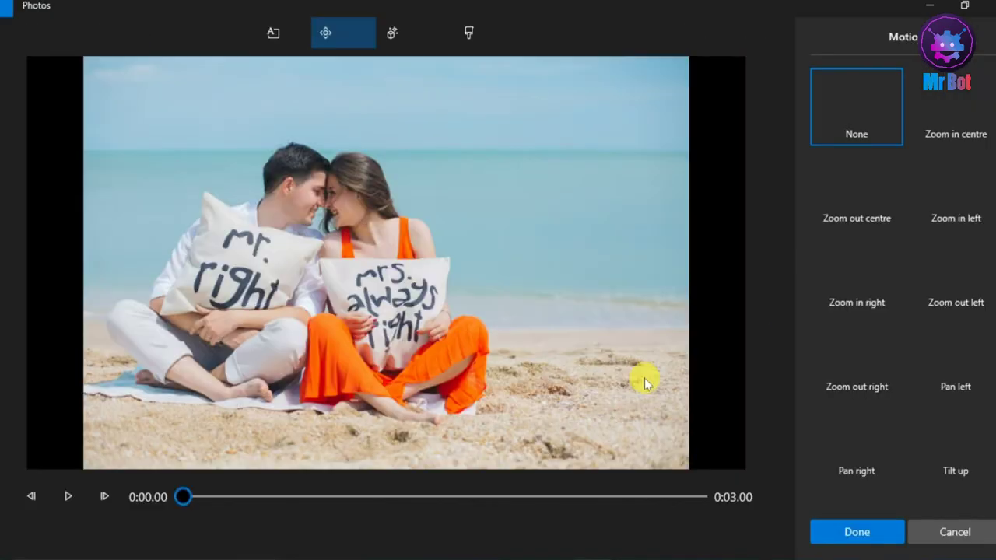
{"action": "left_click", "coordinate": [855, 200]}
{"action": "left_click", "coordinate": [858, 271]}
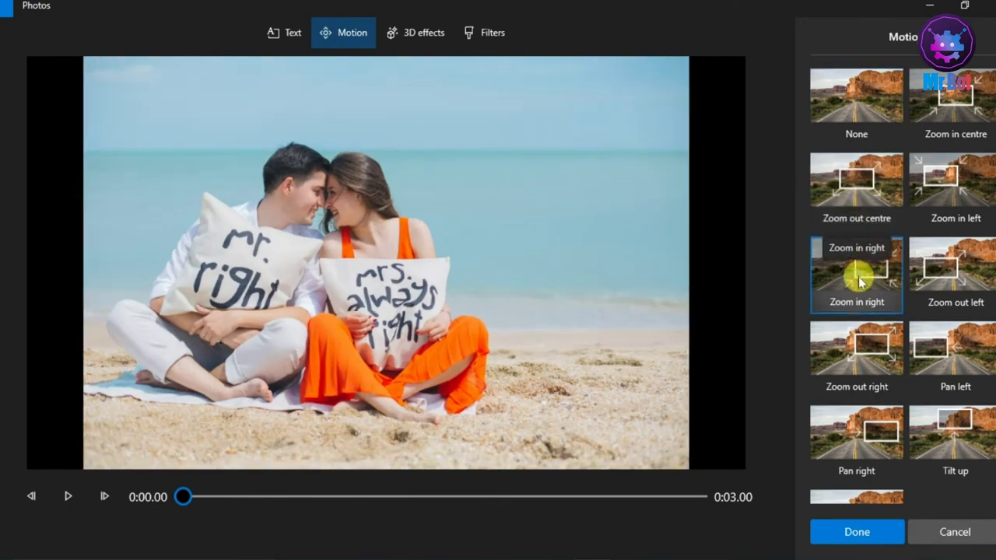
{"action": "left_click", "coordinate": [865, 356]}
{"action": "left_click", "coordinate": [856, 532]}
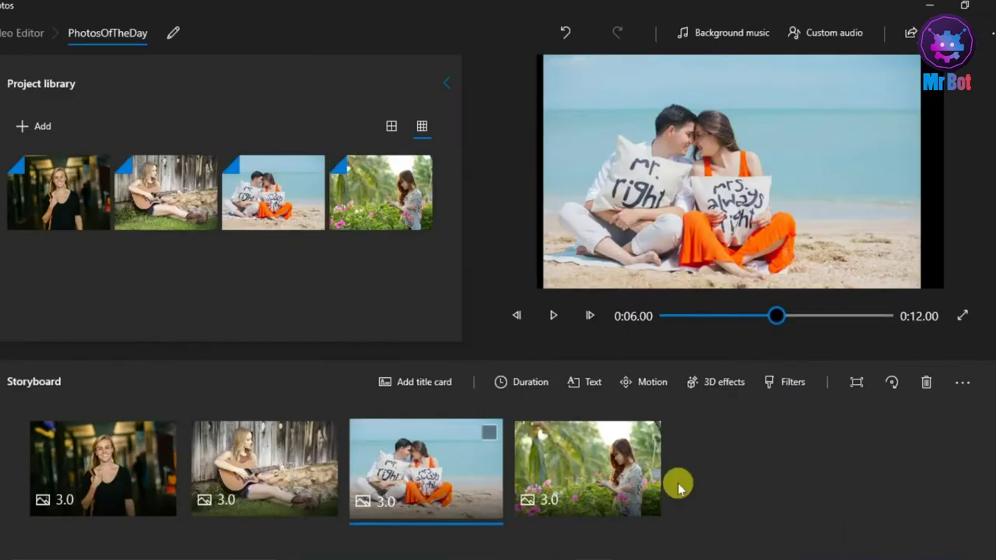
- Add the Flying bats 3D effect to the first storyboard photo and preview it before saving
{"action": "left_click", "coordinate": [105, 464]}
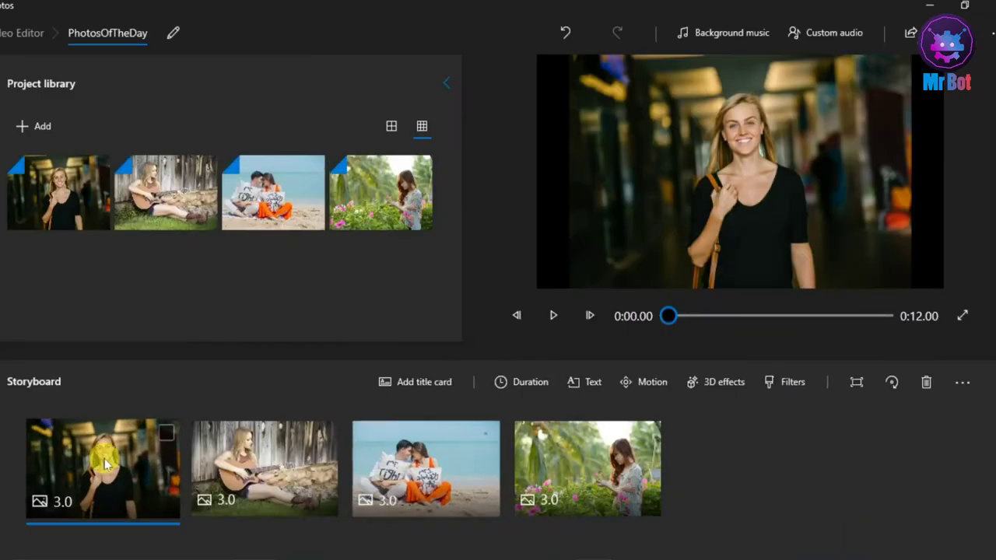
{"action": "left_click", "coordinate": [722, 389]}
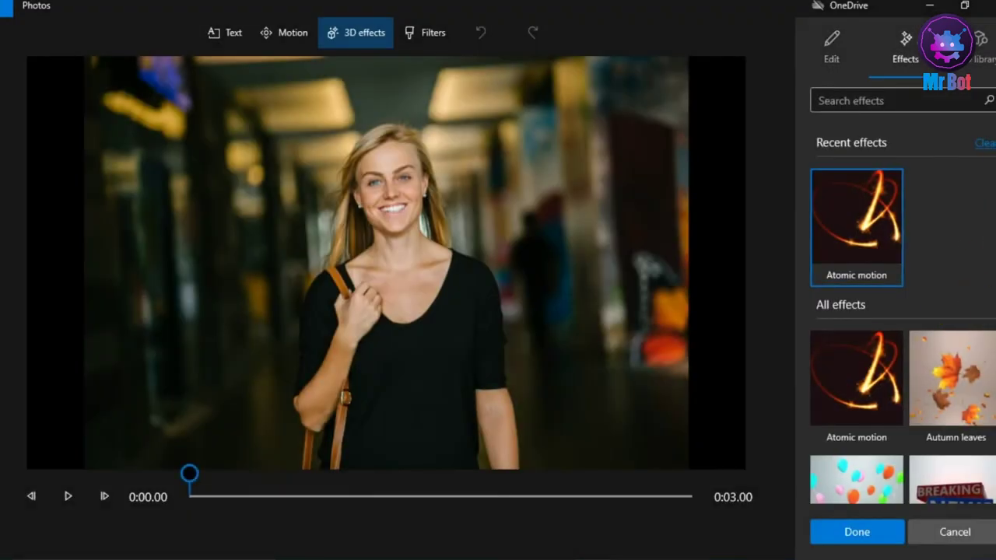
{"action": "scroll", "coordinate": [853, 226], "scroll_direction": "down", "scroll_amount": 10}
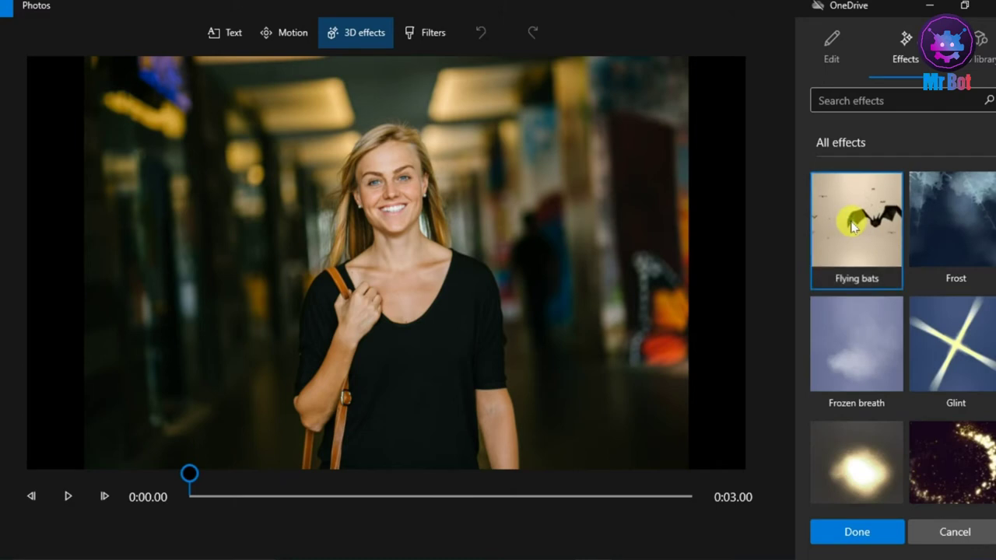
{"action": "left_click", "coordinate": [853, 226]}
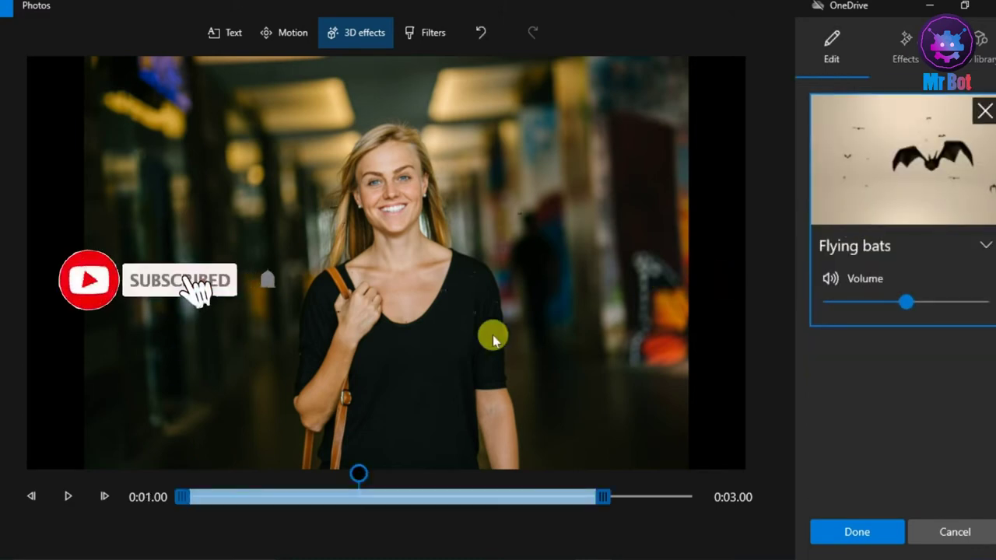
{"action": "left_click", "coordinate": [65, 502]}
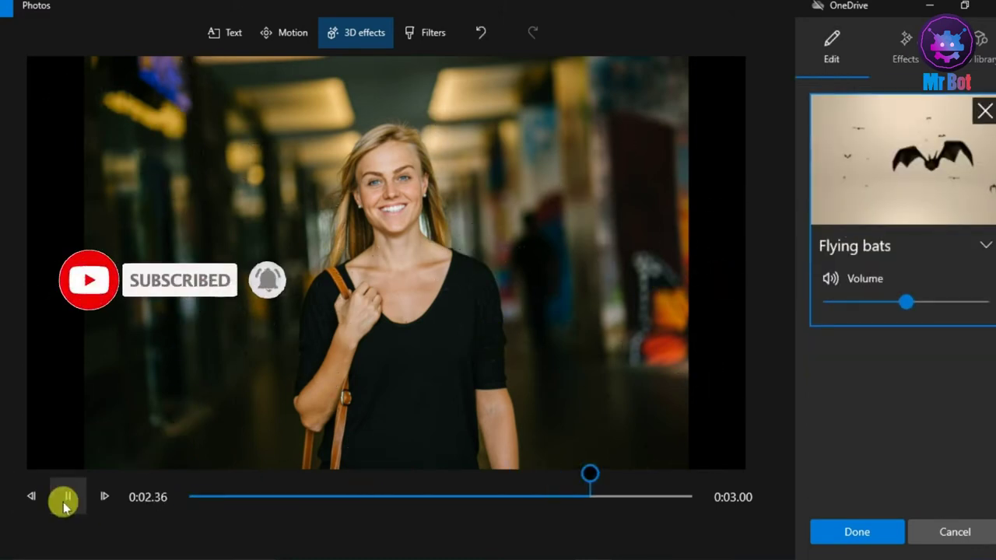
{"action": "left_click", "coordinate": [858, 533]}
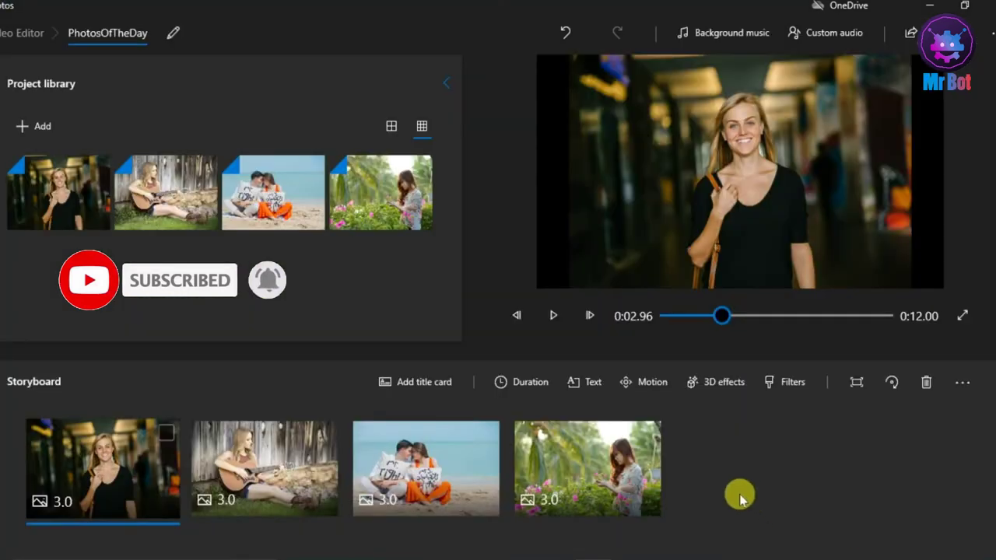
- Compare the Iceberg, Pearl, Energy, Inky, Brassy and Denim filters on the flower garden photo and return it to Original
{"action": "left_click", "coordinate": [567, 460]}
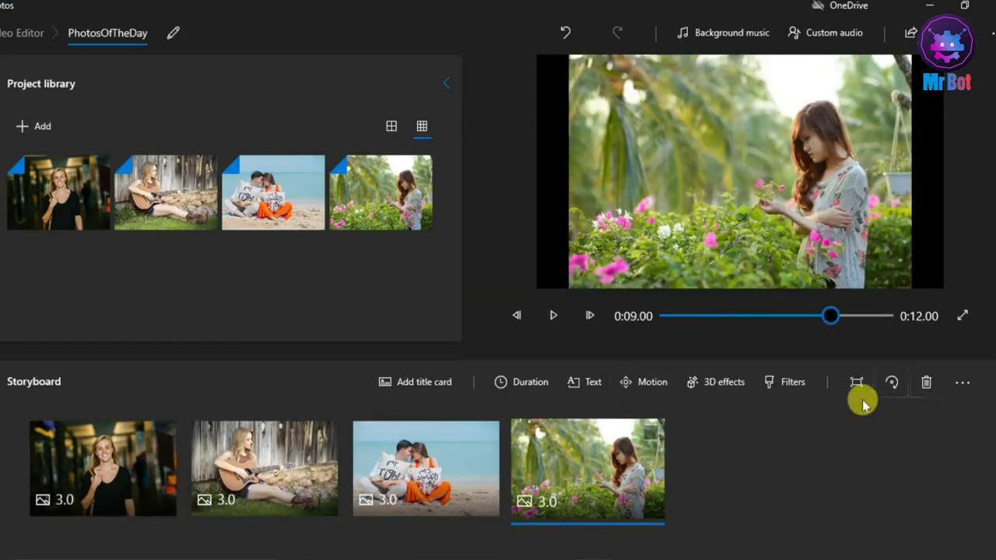
{"action": "left_click", "coordinate": [791, 382]}
{"action": "left_click", "coordinate": [939, 262]}
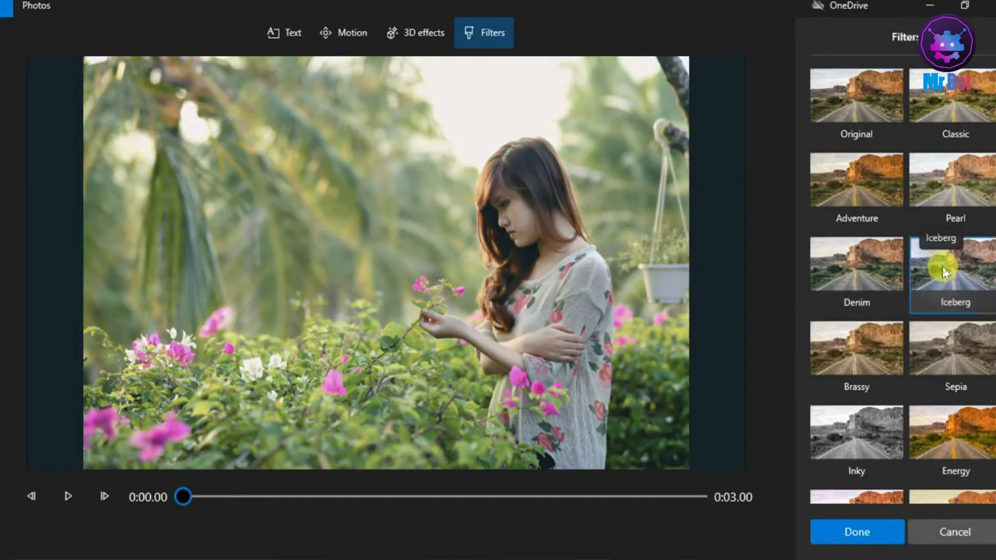
{"action": "left_click", "coordinate": [939, 204]}
{"action": "left_click", "coordinate": [946, 436]}
{"action": "left_click", "coordinate": [848, 435]}
{"action": "left_click", "coordinate": [847, 355]}
{"action": "left_click", "coordinate": [848, 251]}
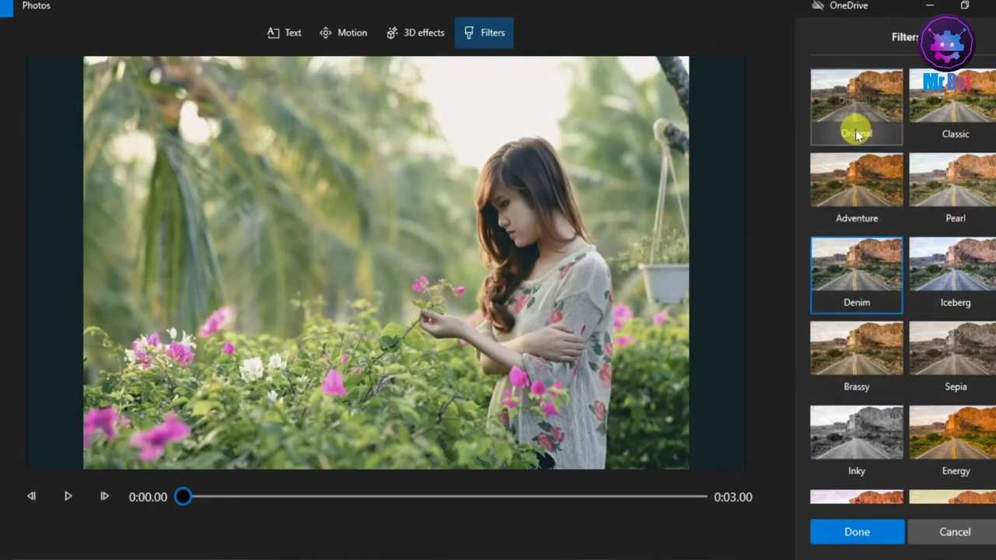
{"action": "left_click", "coordinate": [851, 125]}
{"action": "left_click", "coordinate": [854, 532]}
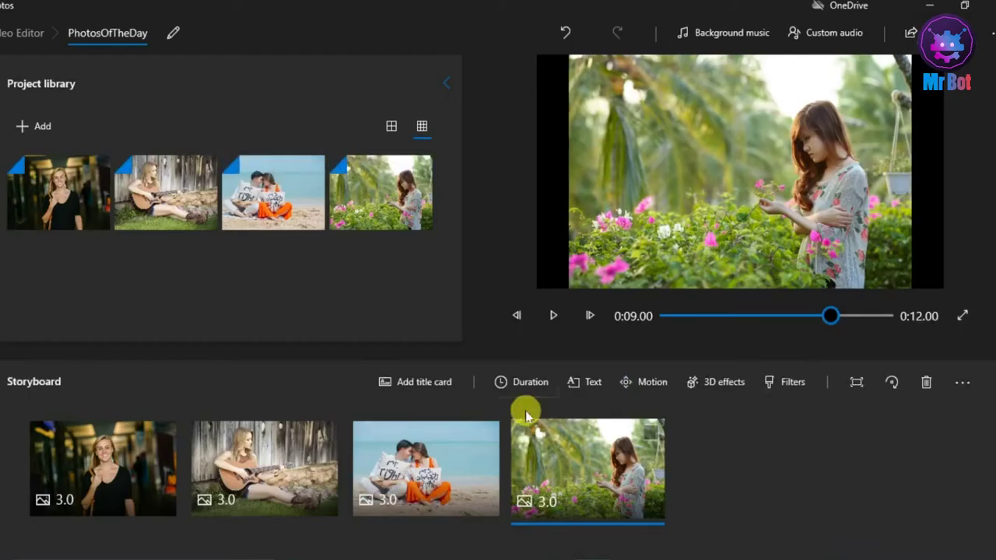
- Add a title card at the end of the storyboard with the text "Happy Ending"
{"action": "left_click", "coordinate": [412, 382]}
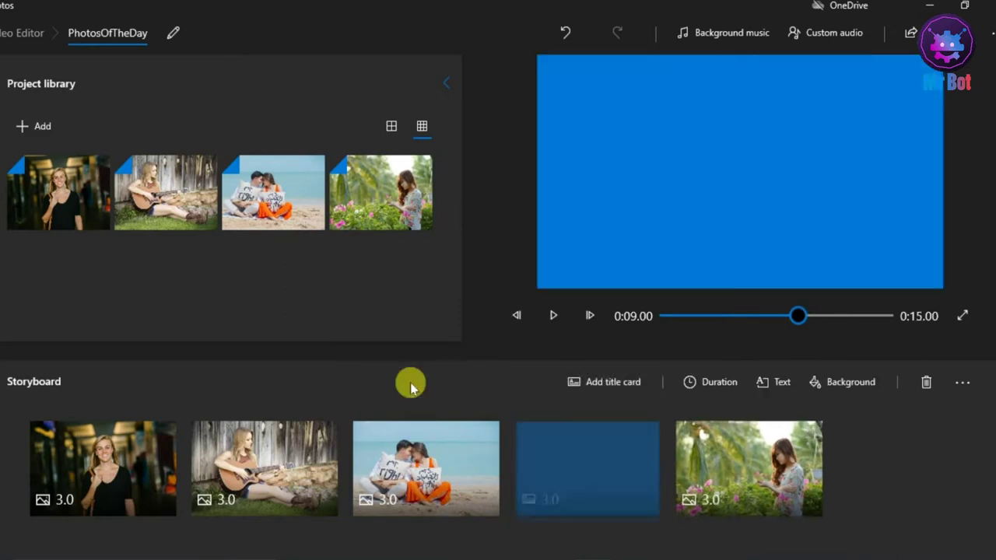
{"action": "left_click_drag", "start_coordinate": [617, 474], "coordinate": [800, 469]}
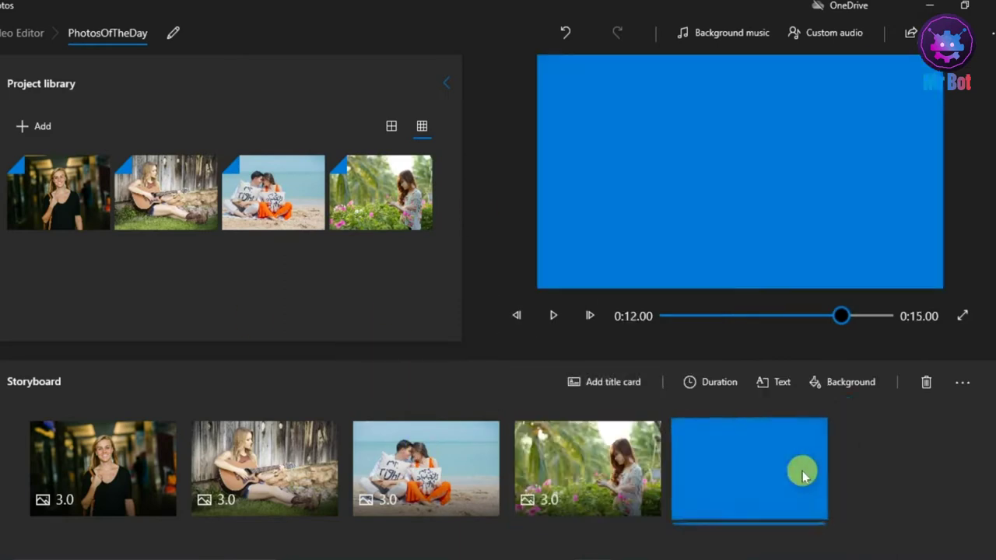
{"action": "left_click", "coordinate": [786, 383]}
{"action": "key", "text": "BackSpace"}
{"action": "key", "text": "BackSpace"}
{"action": "key", "text": "BackSpace"}
{"action": "key", "text": "BackSpace"}
{"action": "key", "text": "BackSpace"}
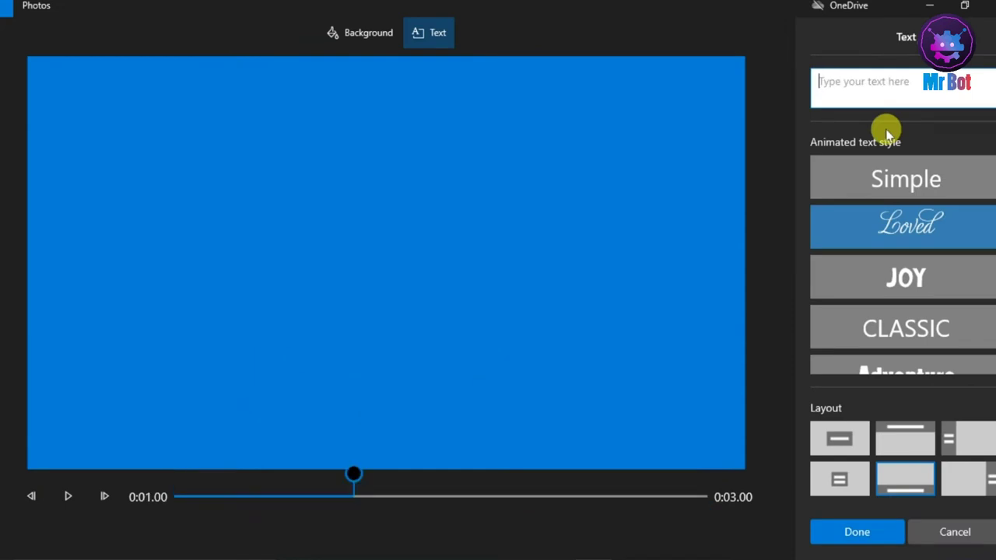
{"action": "type", "text": "Happy Ending"}
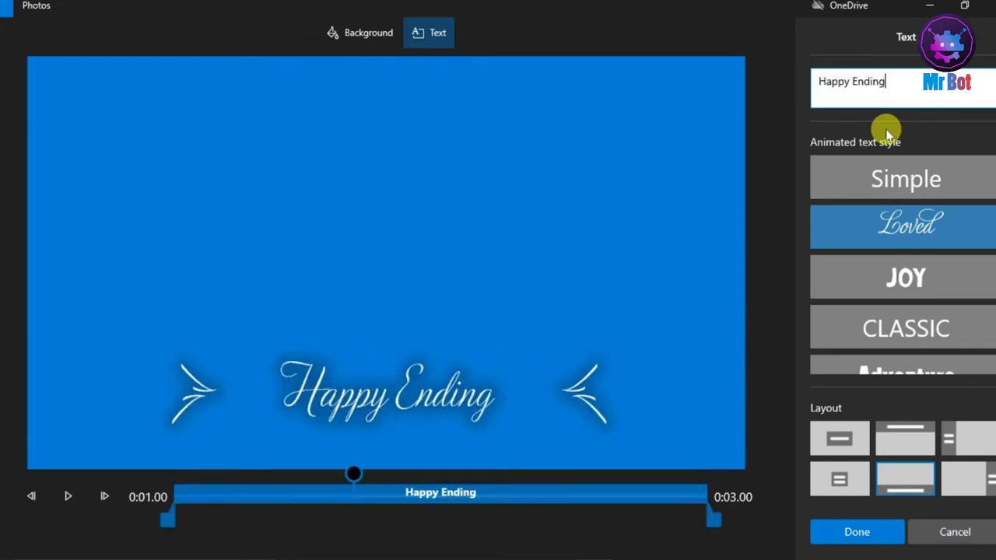
- Compare animated styles for the "Happy Ending" text, apply the Cinema style, and preview the video
{"action": "left_click", "coordinate": [894, 272]}
{"action": "left_click", "coordinate": [894, 329]}
{"action": "scroll", "coordinate": [902, 311], "scroll_direction": "down", "scroll_amount": 3}
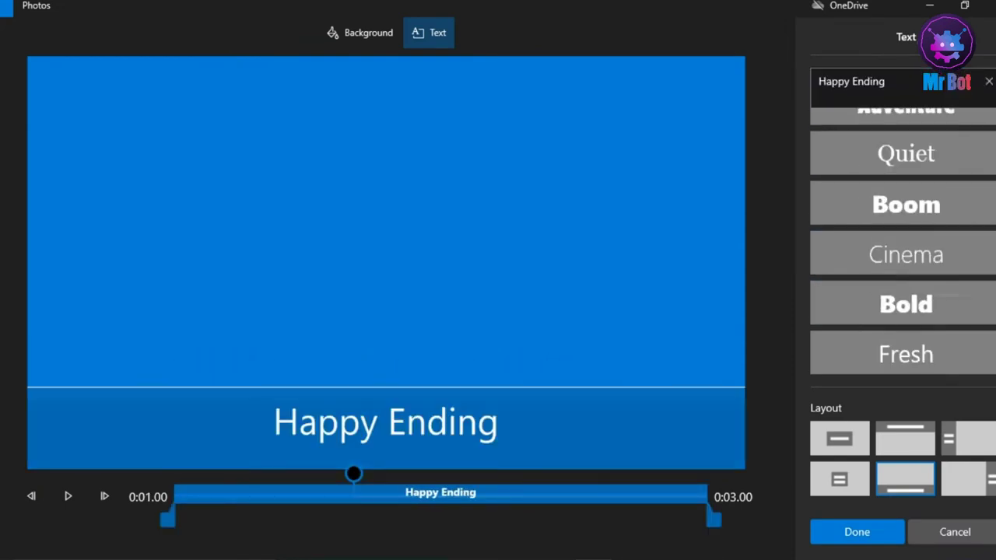
{"action": "left_click", "coordinate": [927, 237]}
{"action": "left_click", "coordinate": [862, 529]}
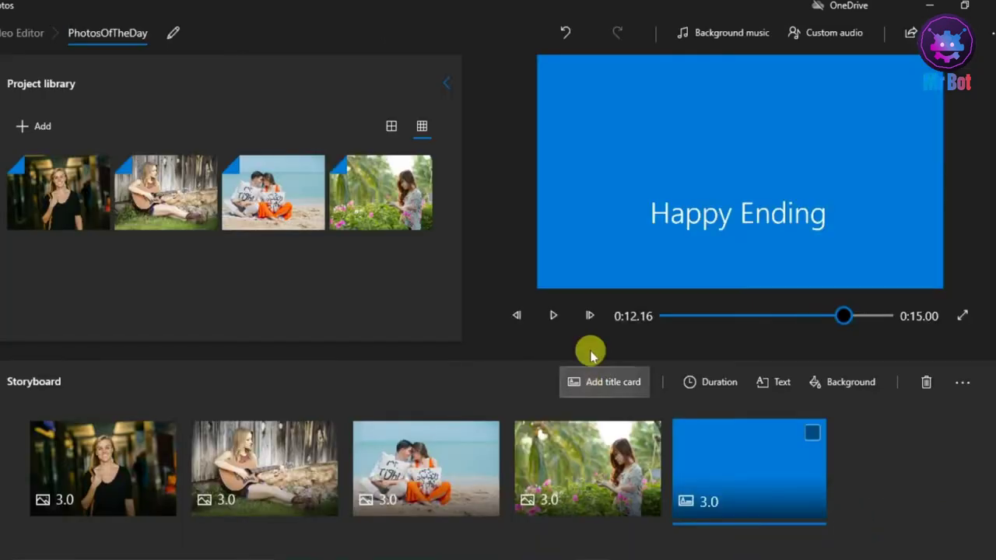
{"action": "left_click", "coordinate": [663, 317]}
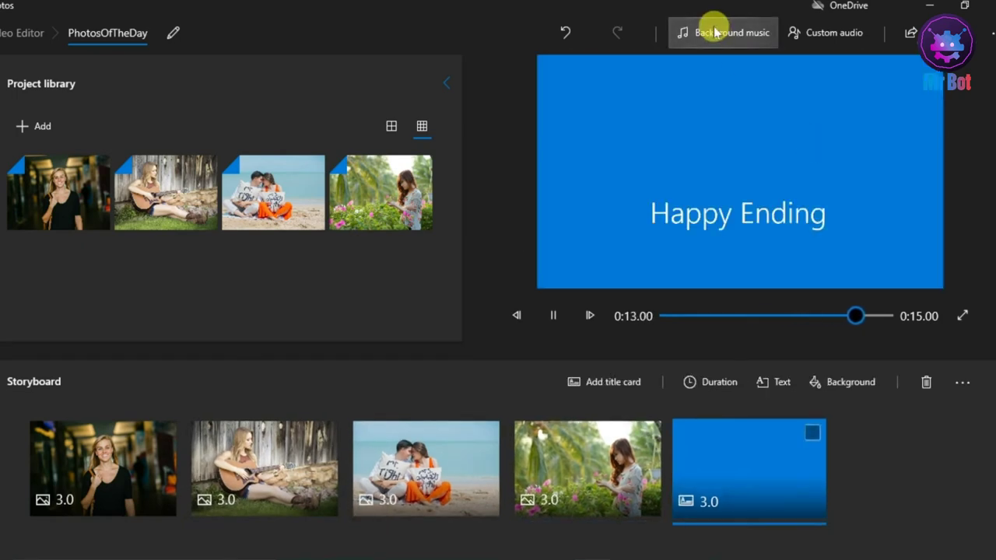
- Review the background music tracks and the custom audio file picker without adding any audio
{"action": "left_click", "coordinate": [752, 38]}
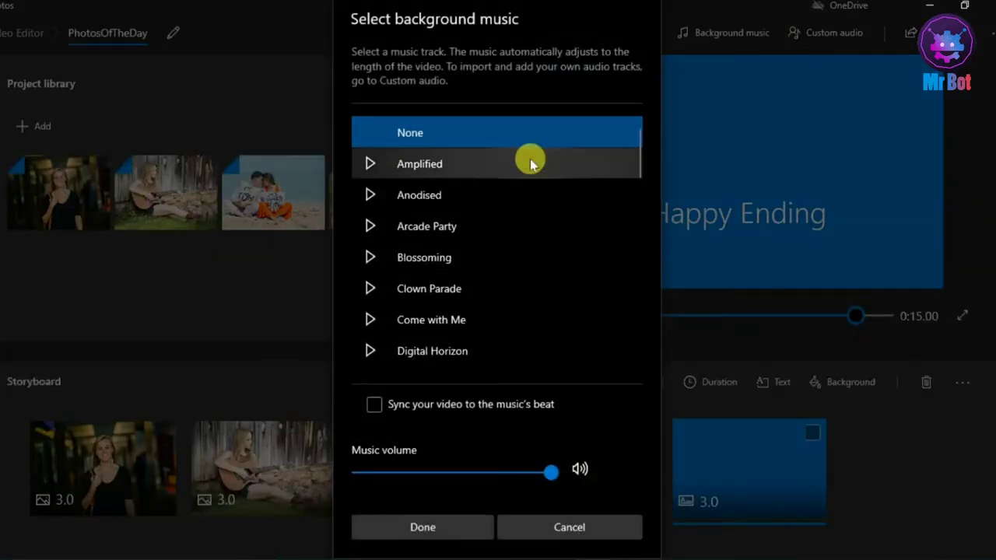
{"action": "left_click", "coordinate": [446, 528]}
{"action": "left_click", "coordinate": [844, 33]}
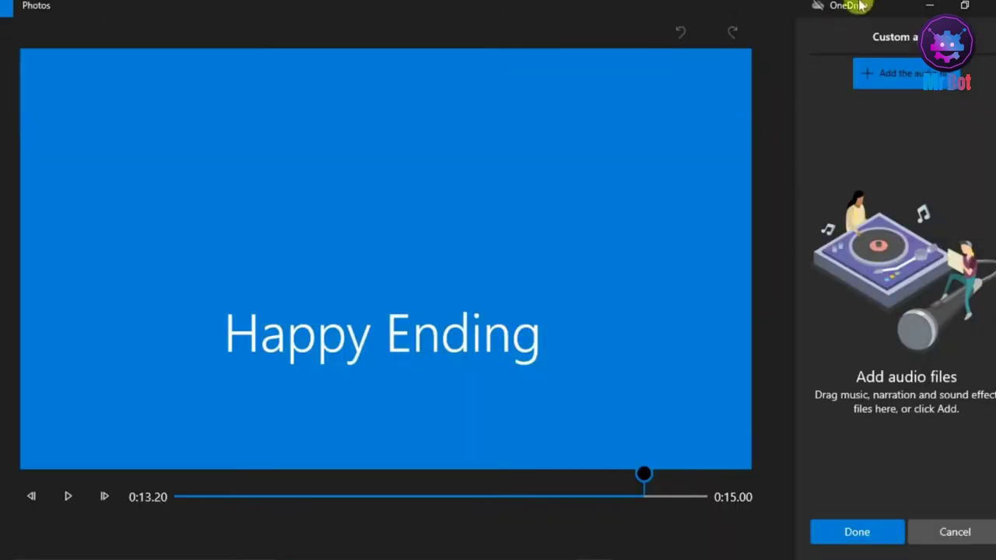
{"action": "left_click", "coordinate": [902, 72]}
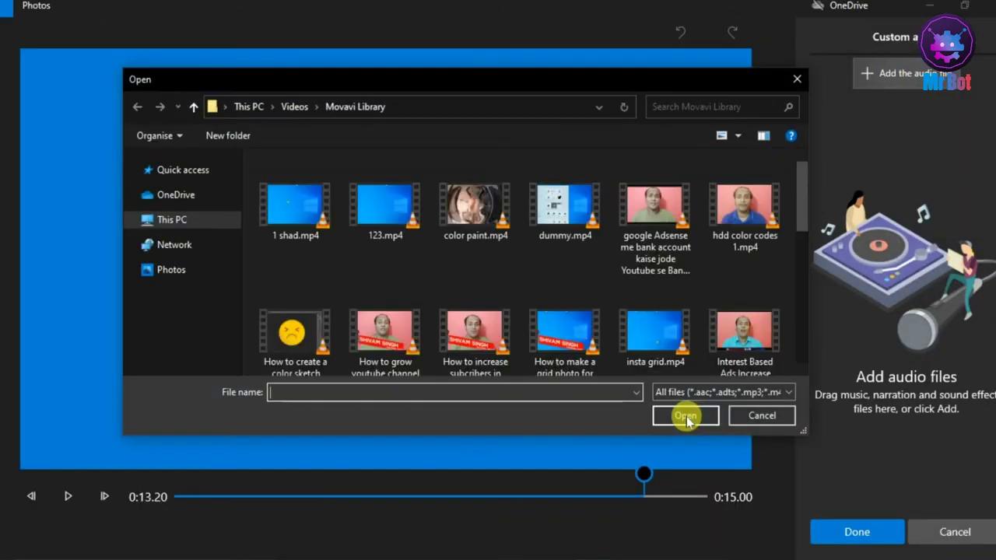
{"action": "left_click", "coordinate": [763, 413]}
{"action": "left_click", "coordinate": [961, 536]}
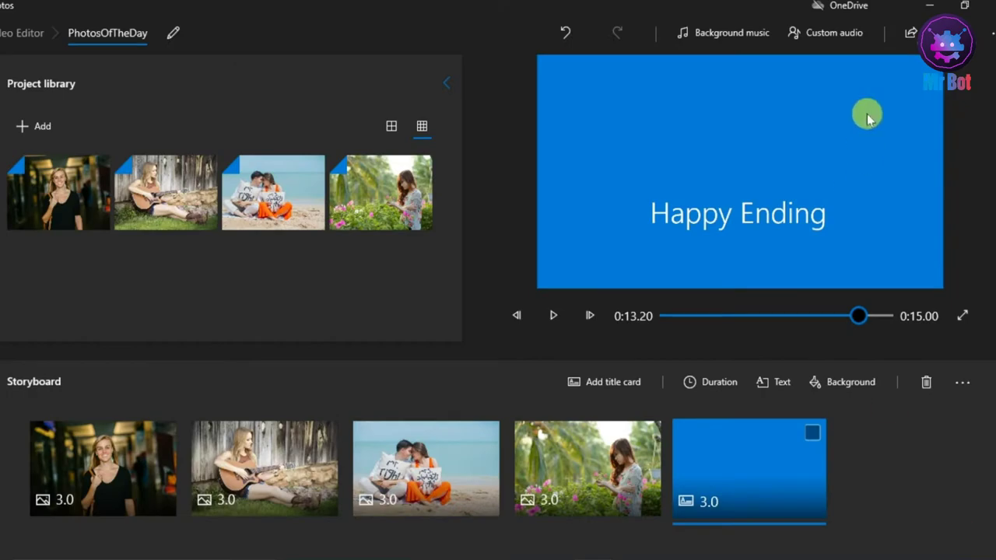
- Export the finished video at High 1080p quality to the Desktop as PhotosOfTheDay.mp4
{"action": "left_click", "coordinate": [912, 33]}
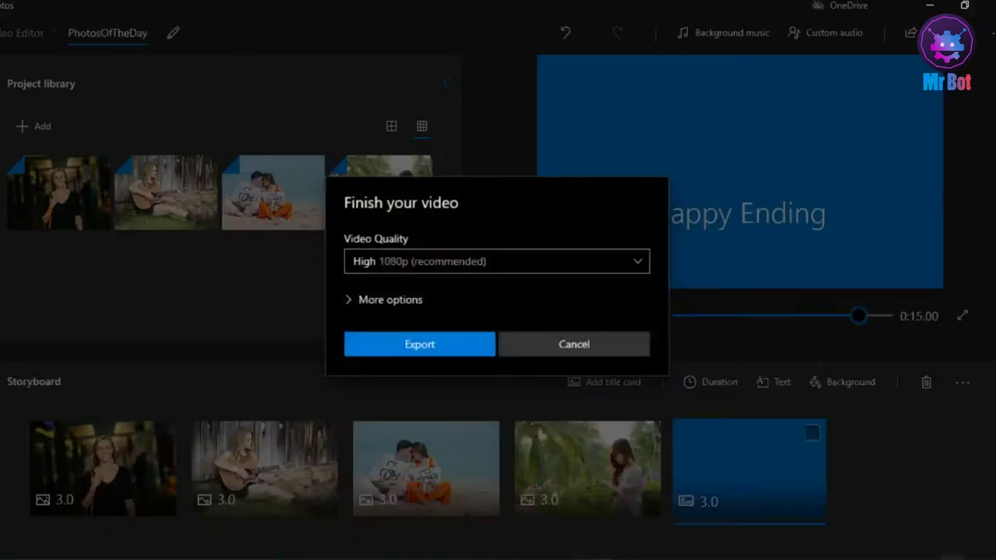
{"action": "left_click", "coordinate": [473, 262]}
{"action": "left_click", "coordinate": [485, 260]}
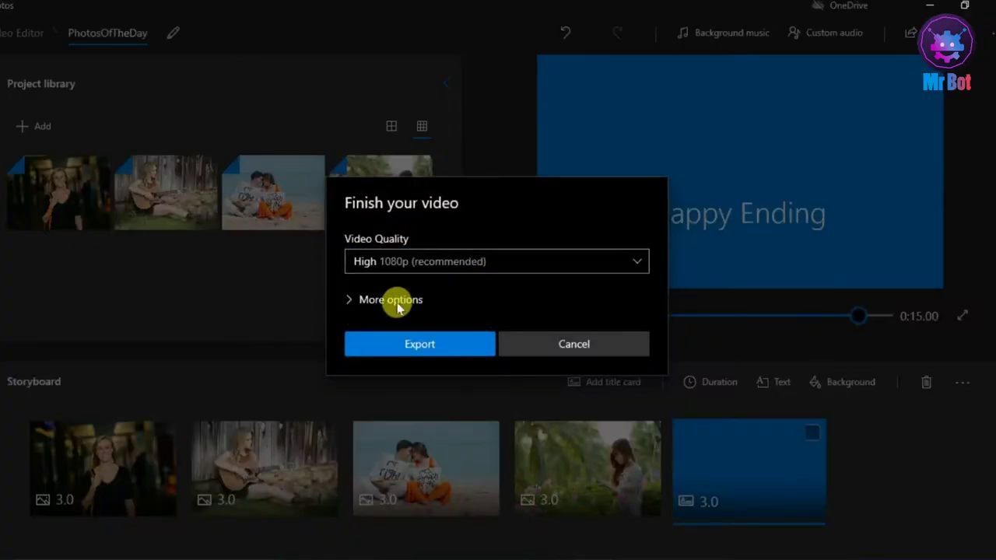
{"action": "left_click", "coordinate": [406, 301]}
{"action": "left_click", "coordinate": [416, 385]}
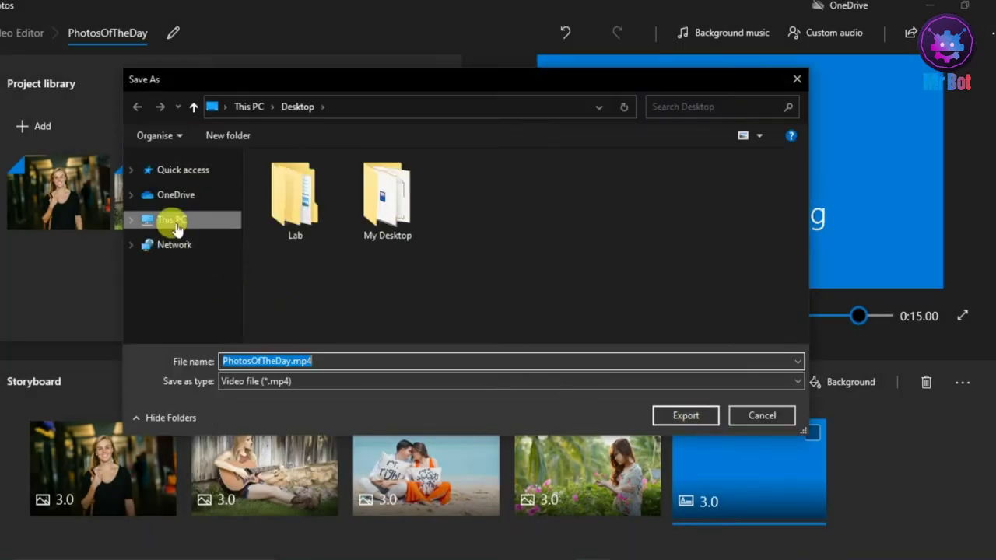
{"action": "left_click", "coordinate": [166, 221]}
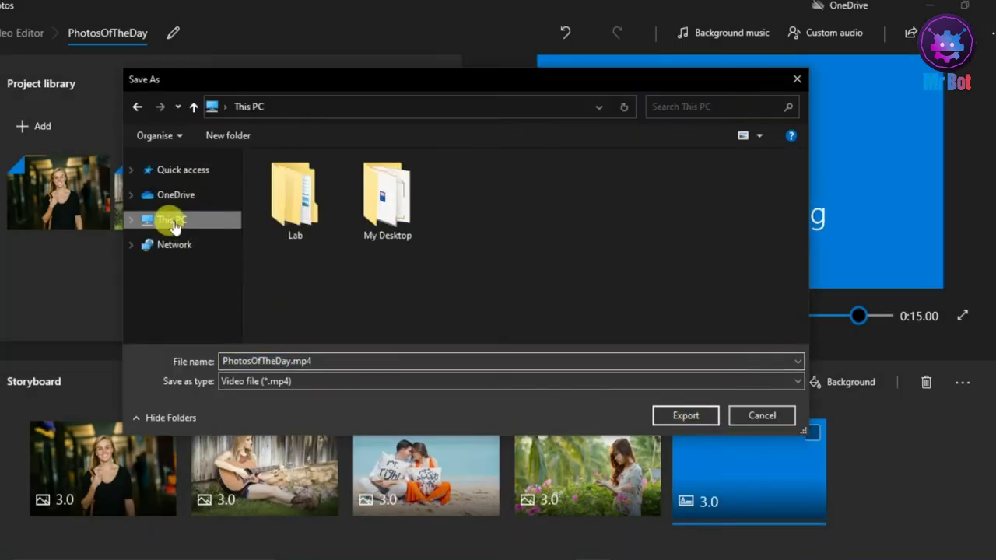
{"action": "left_click", "coordinate": [339, 360]}
{"action": "double_click", "coordinate": [472, 194]}
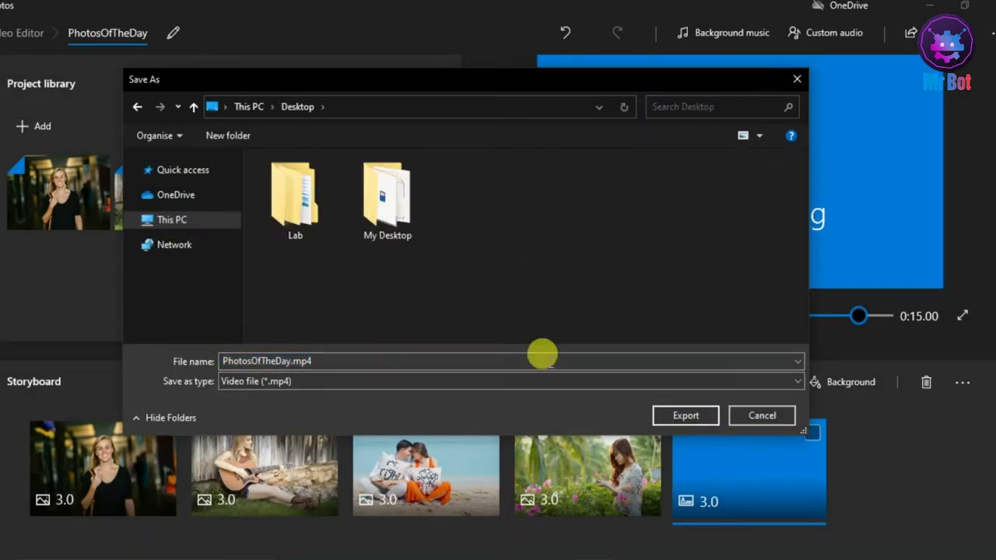
{"action": "left_click", "coordinate": [688, 416]}
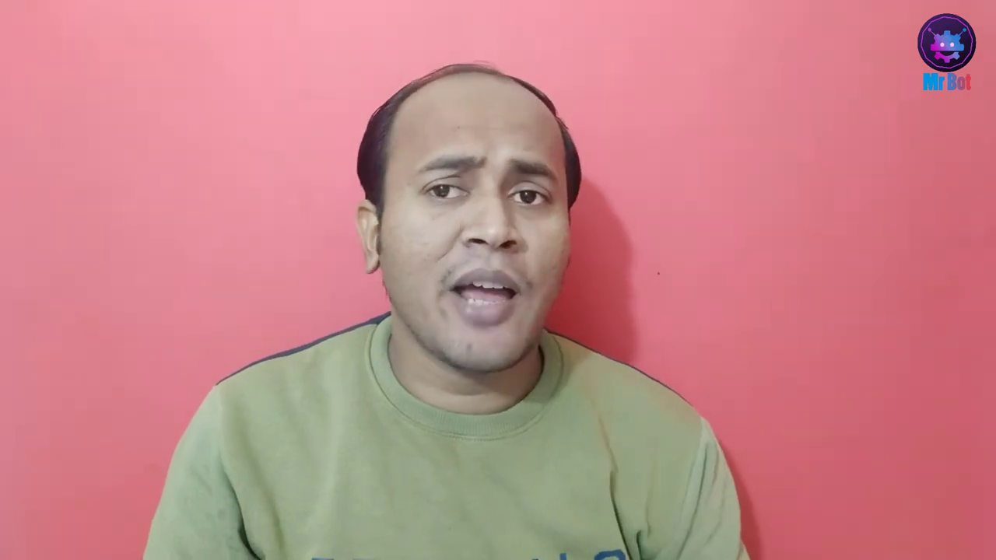
- Create a new text document named Data.txt on the desktop and open it in Notepad
{"action": "right_click", "coordinate": [253, 191]}
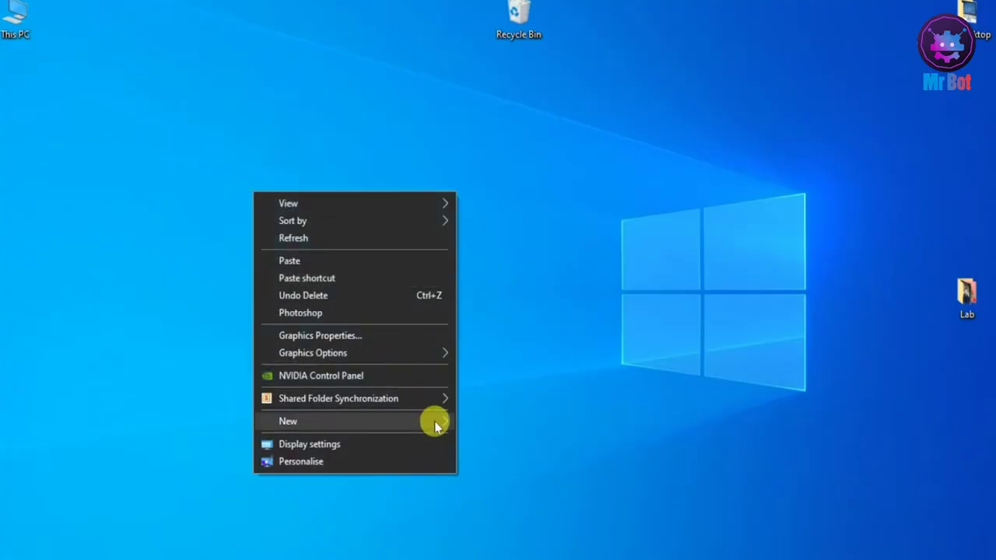
{"action": "mouse_move", "coordinate": [435, 420]}
{"action": "left_click", "coordinate": [491, 384]}
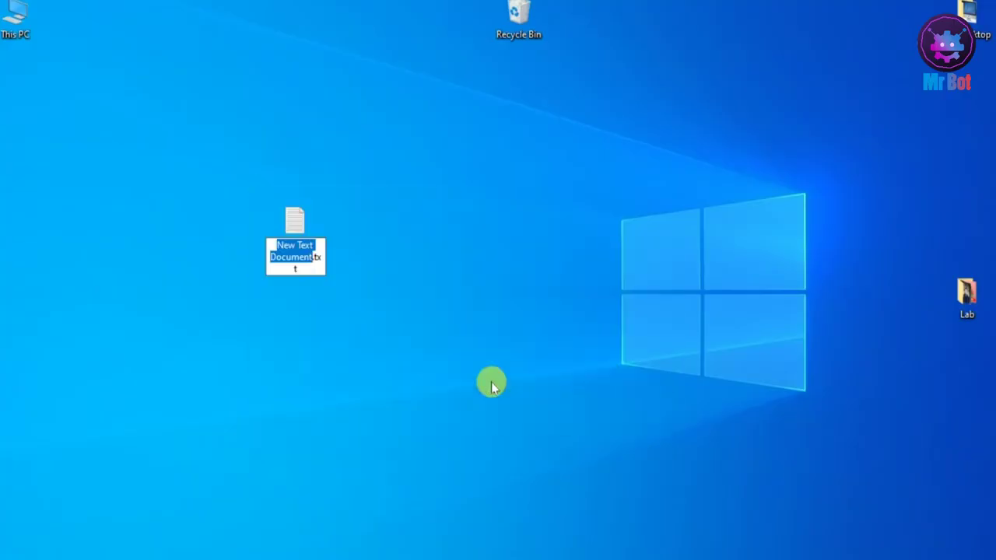
{"action": "type", "text": "Da"}
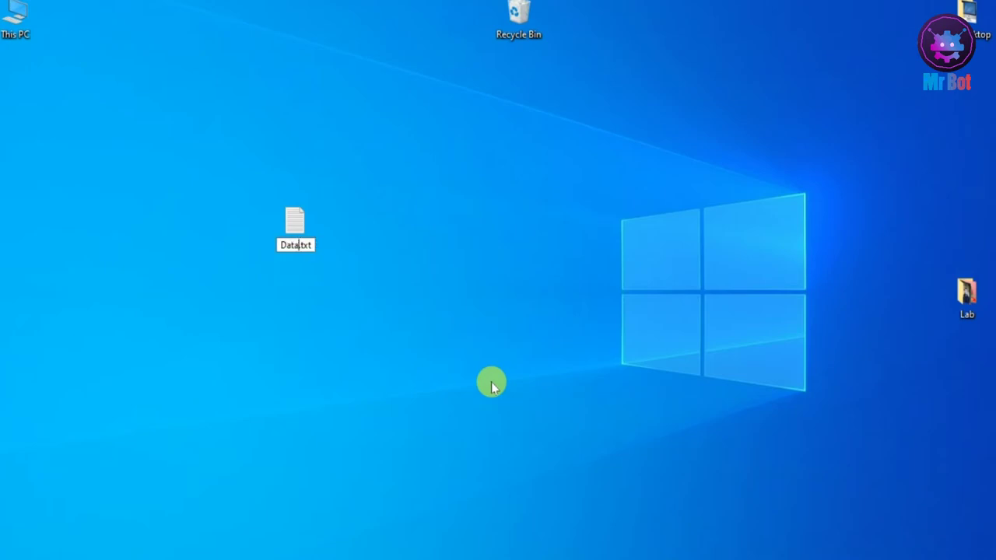
{"action": "type", "text": "ta"}
{"action": "key", "text": "Return"}
{"action": "key", "text": "Return"}
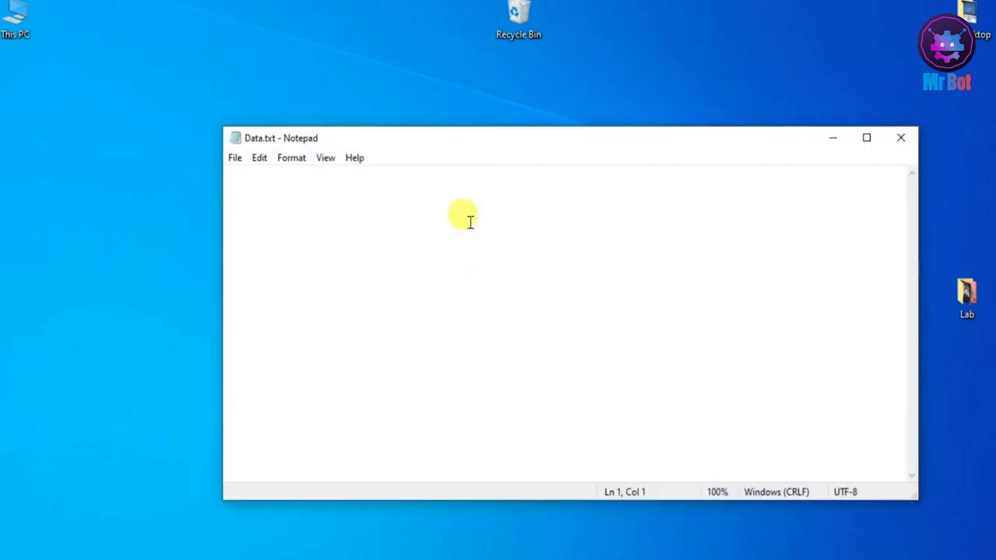
- Write "Hello" in Data.txt, save the file and close it
{"action": "left_click_drag", "start_coordinate": [524, 142], "coordinate": [444, 126]}
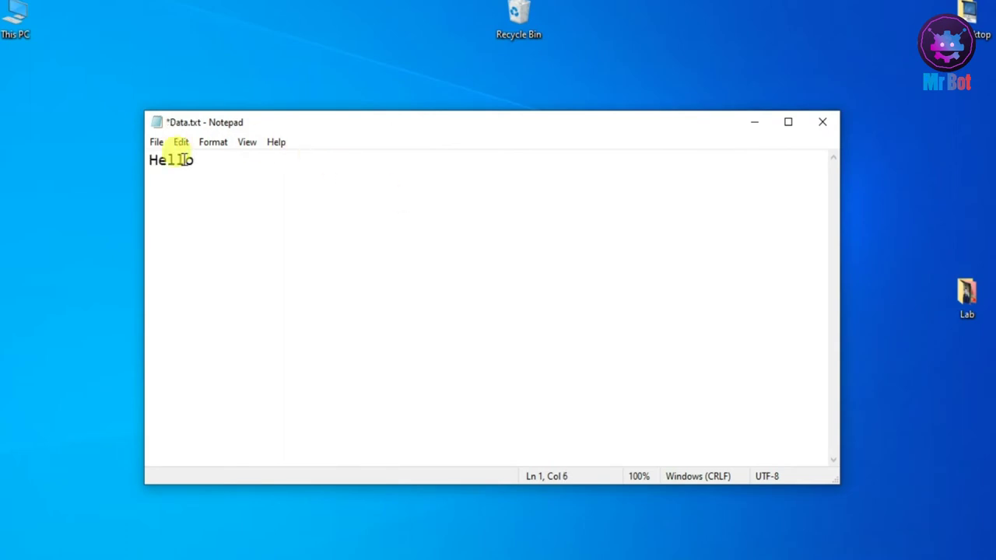
{"action": "left_click", "coordinate": [156, 141]}
{"action": "left_click", "coordinate": [189, 211]}
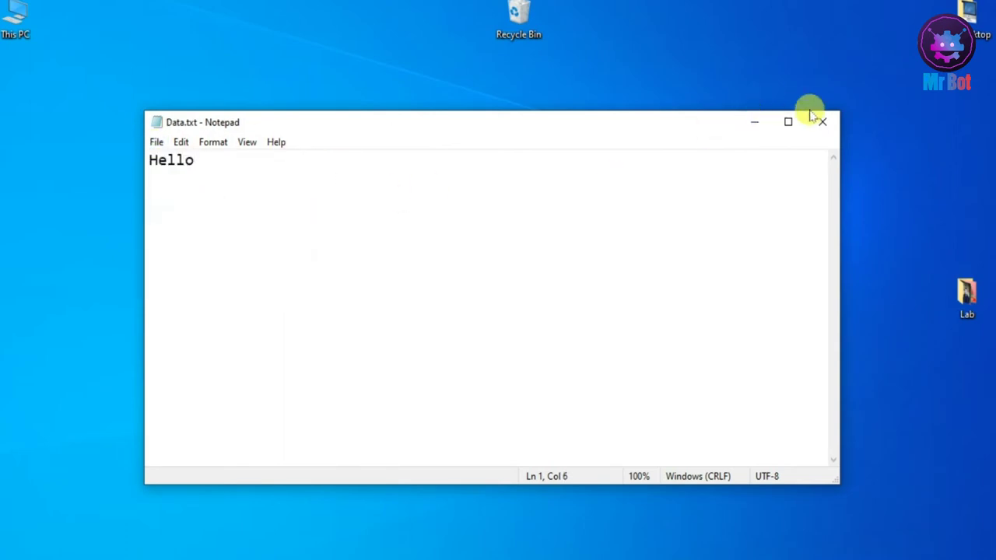
{"action": "left_click", "coordinate": [822, 121]}
- Reopen Data.txt, insert ".LOG" as the first line above "Hello", and save and close the file
{"action": "left_click", "coordinate": [311, 220]}
{"action": "double_click", "coordinate": [309, 220]}
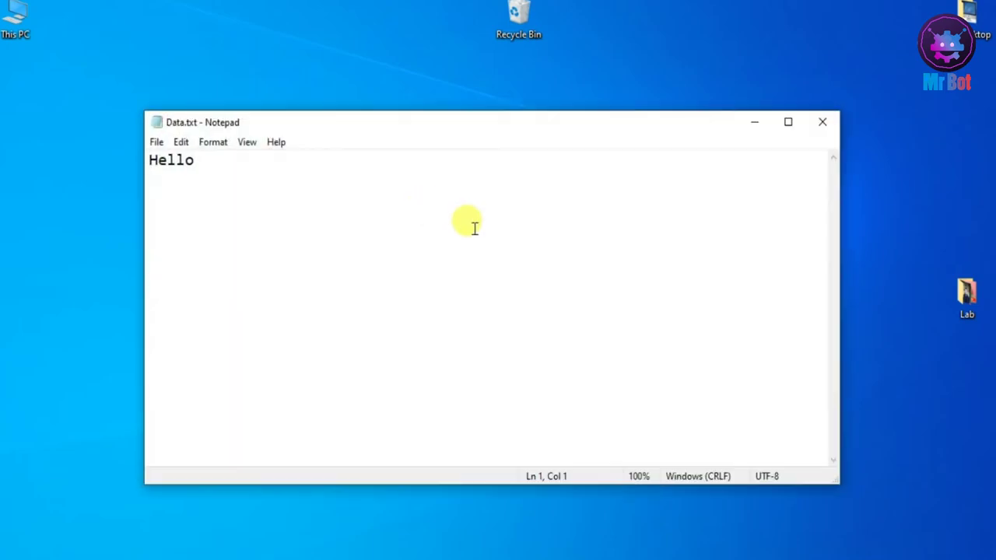
{"action": "key", "text": "Return"}
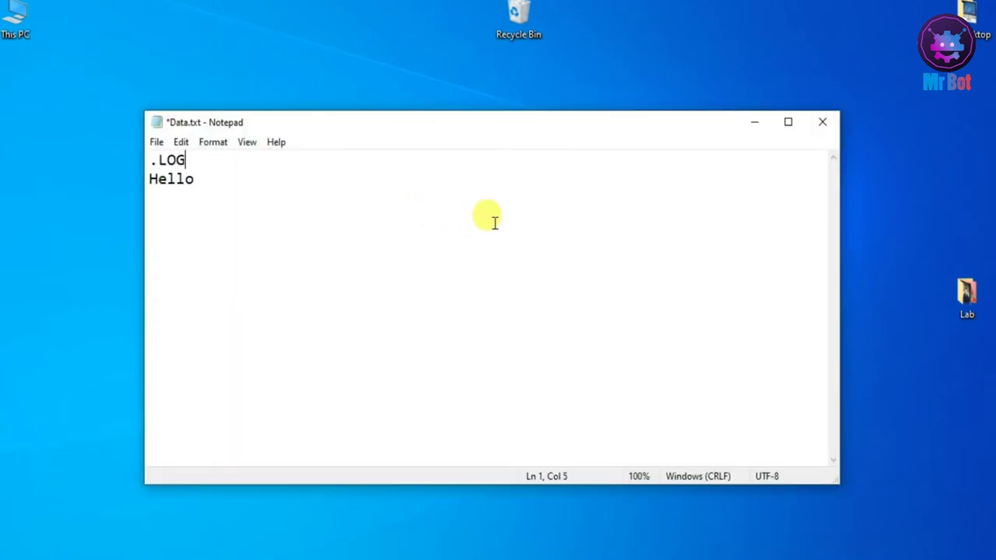
{"action": "left_click", "coordinate": [156, 142]}
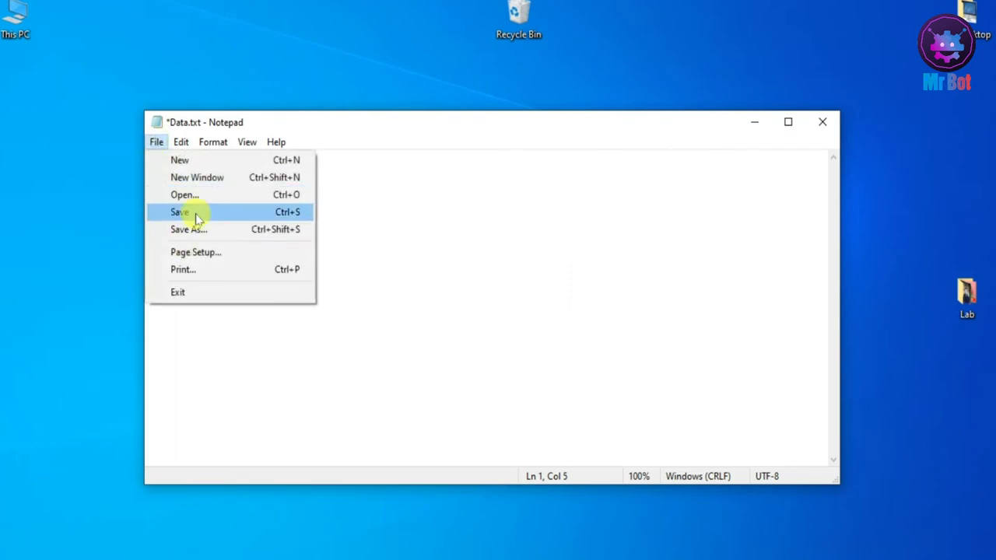
{"action": "left_click", "coordinate": [194, 217]}
{"action": "left_click", "coordinate": [822, 121]}
- Reopen Data.txt and add the line "Friends" below "Hello"
{"action": "double_click", "coordinate": [297, 224]}
{"action": "left_click", "coordinate": [307, 200]}
{"action": "left_click", "coordinate": [217, 181]}
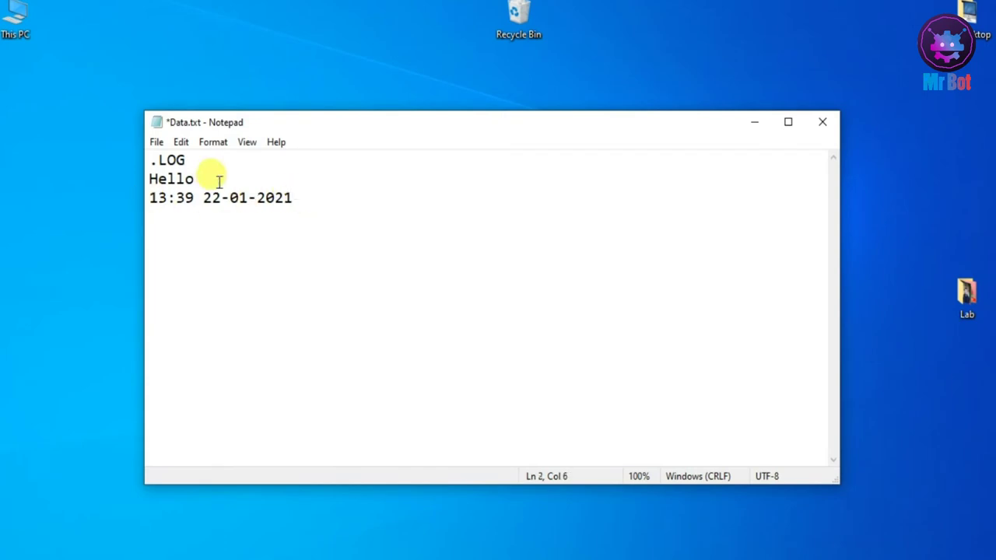
{"action": "key", "text": "Return"}
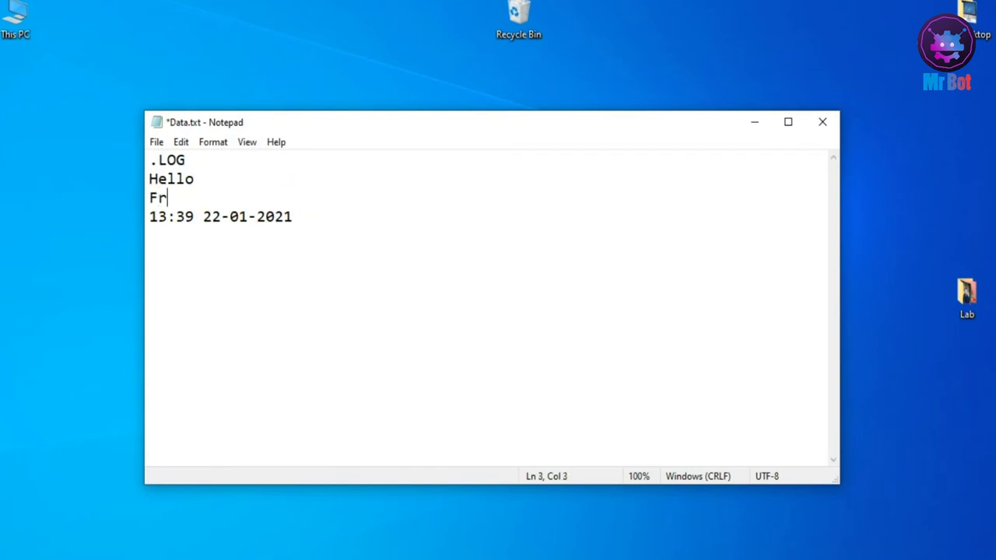
{"action": "left_click", "coordinate": [163, 217]}
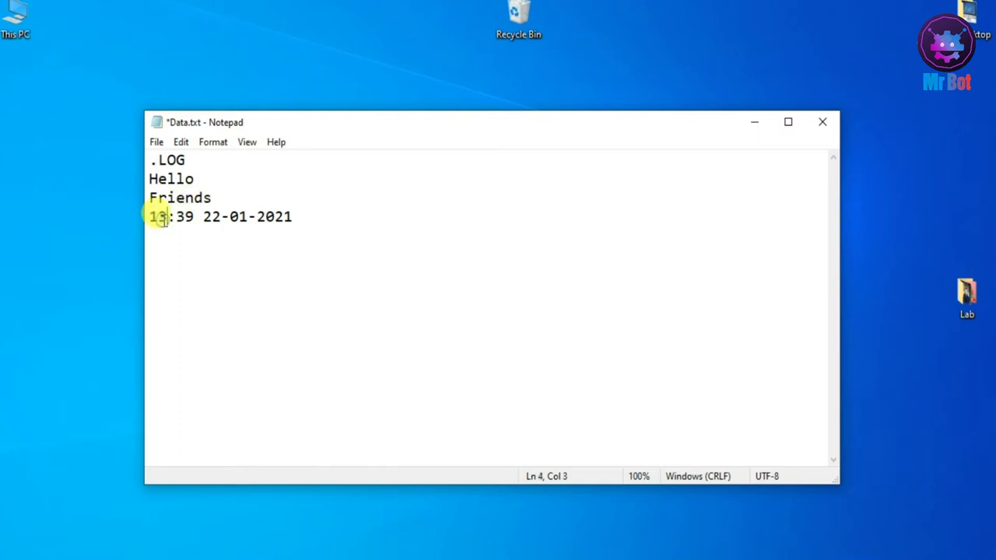
{"action": "left_click", "coordinate": [156, 232]}
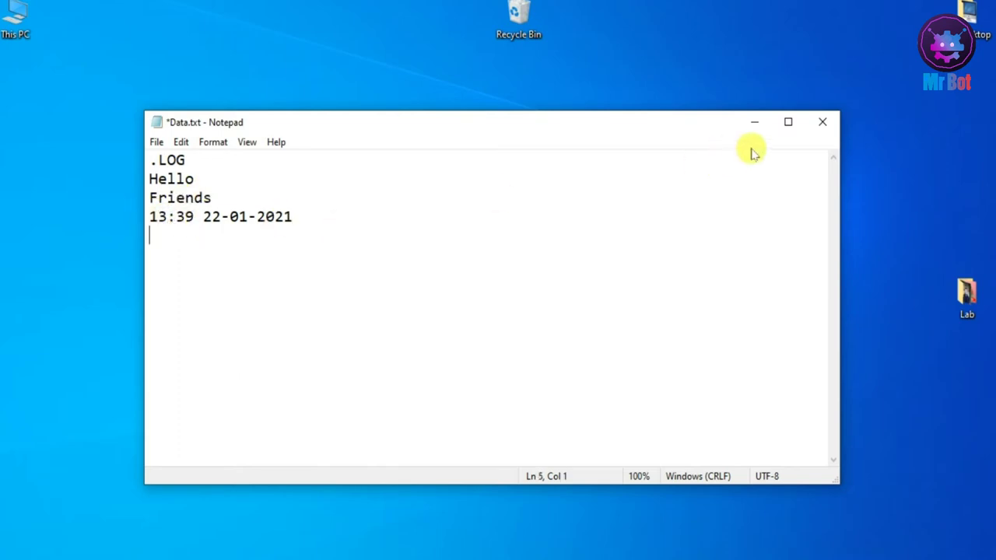
- Close Data.txt with its changes saved and reopen it to check the logged date and time
{"action": "left_click", "coordinate": [825, 126]}
{"action": "left_click", "coordinate": [451, 291]}
{"action": "left_click", "coordinate": [295, 225]}
{"action": "double_click", "coordinate": [296, 226]}
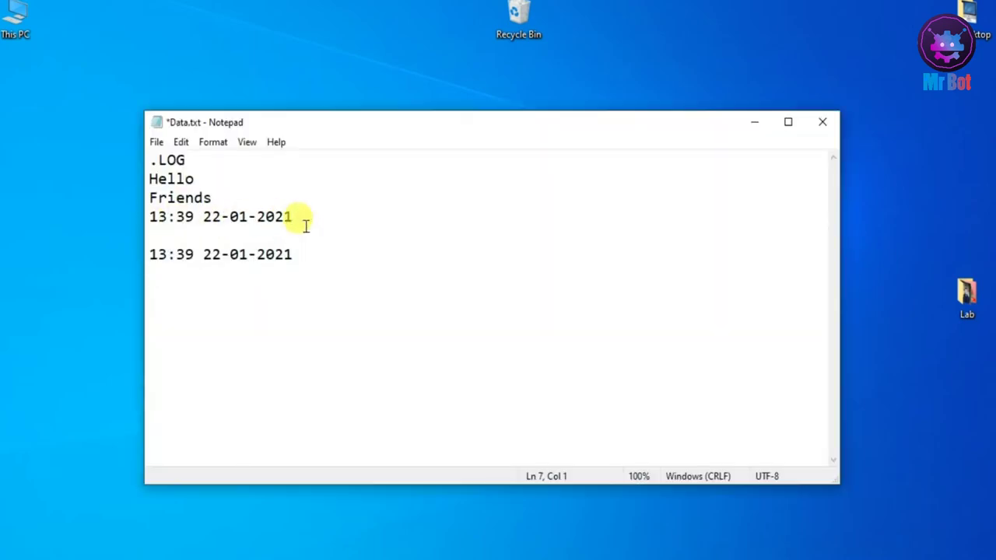
- Close Data.txt and open This PC to view its contents
{"action": "left_click", "coordinate": [829, 131]}
{"action": "left_click", "coordinate": [457, 294]}
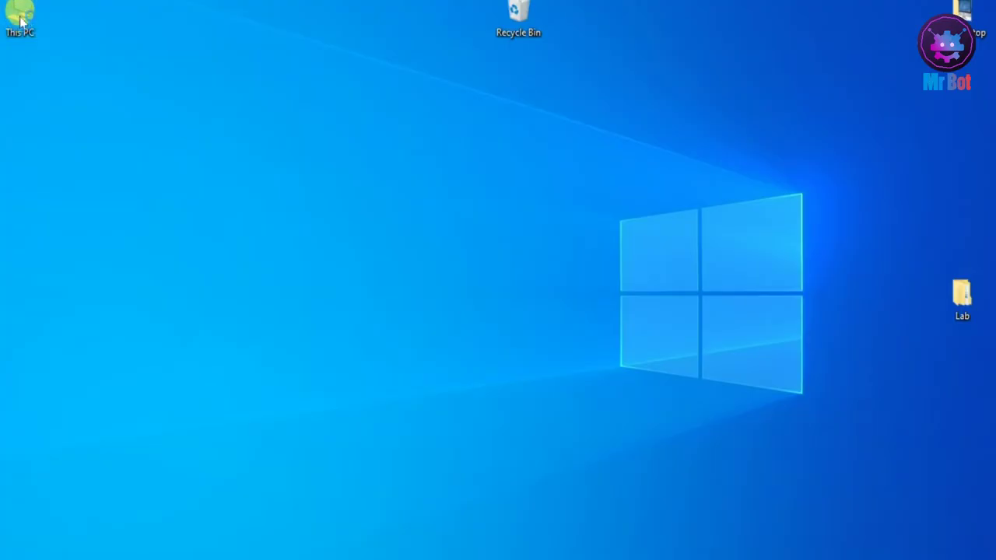
{"action": "double_click", "coordinate": [21, 23]}
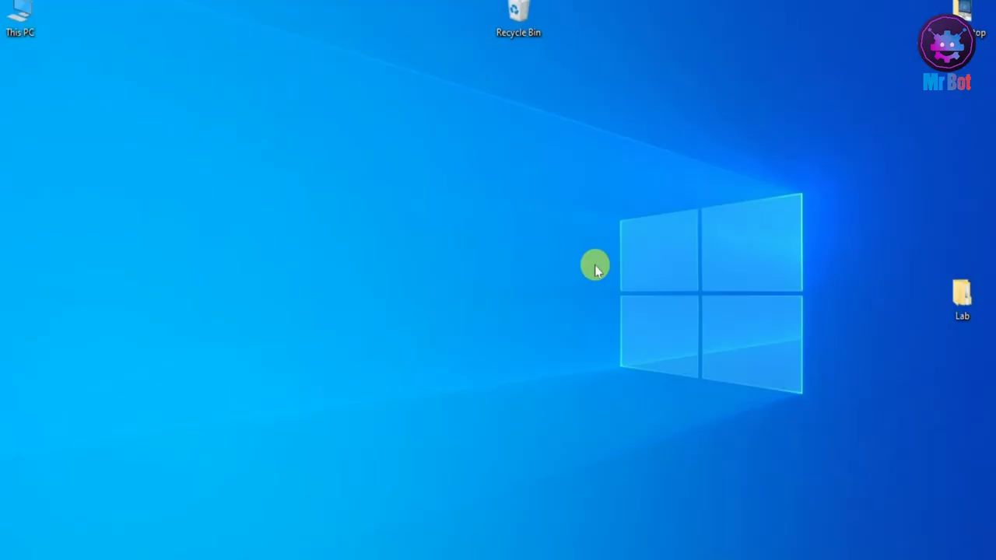
- Run gpedit.msc to open the Local Group Policy Editor, maximized with its policy tree wide enough to read
{"action": "key", "text": "super+r"}
{"action": "left_click_drag", "start_coordinate": [152, 410], "coordinate": [481, 227]}
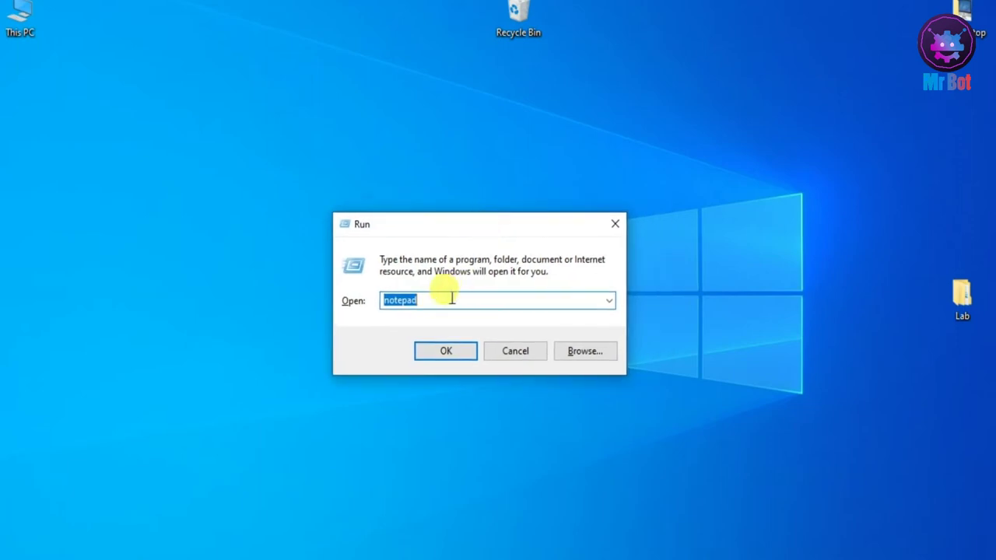
{"action": "type", "text": "gpedit.msc"}
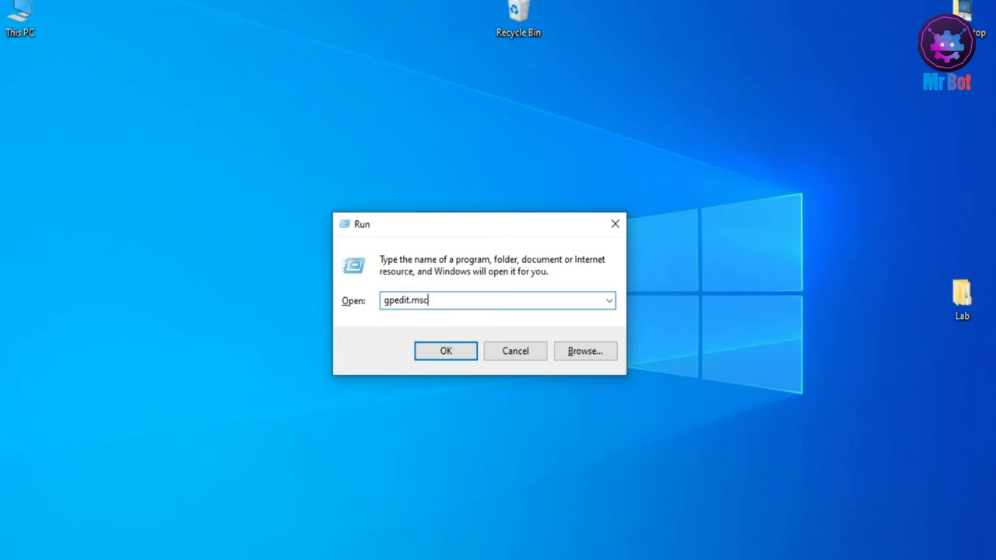
{"action": "key", "text": "Return"}
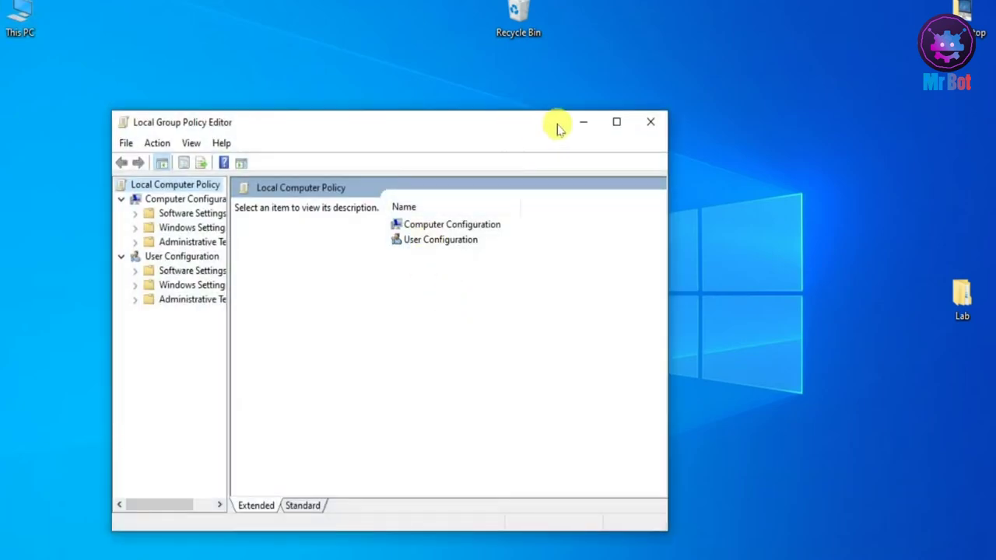
{"action": "left_click", "coordinate": [615, 125]}
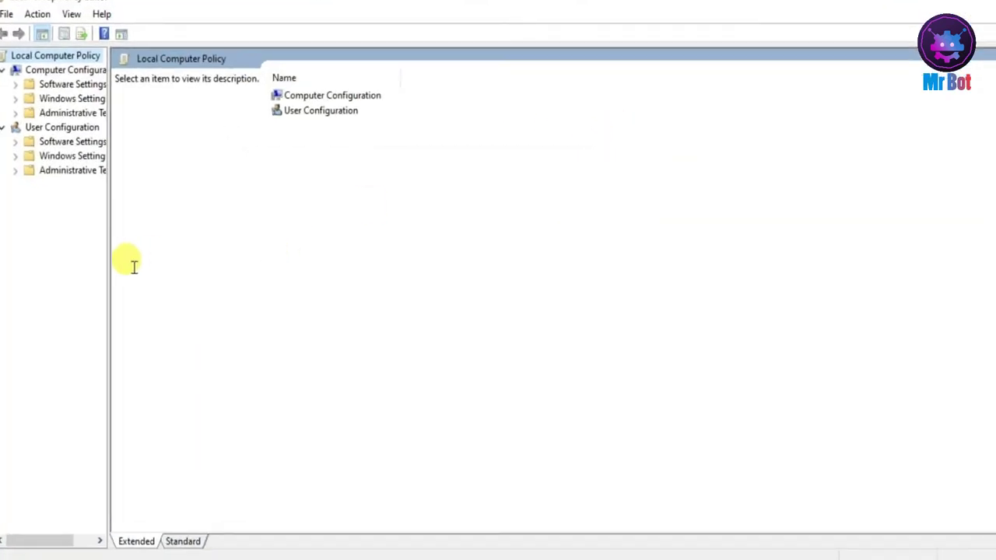
{"action": "left_click_drag", "start_coordinate": [107, 274], "coordinate": [163, 283]}
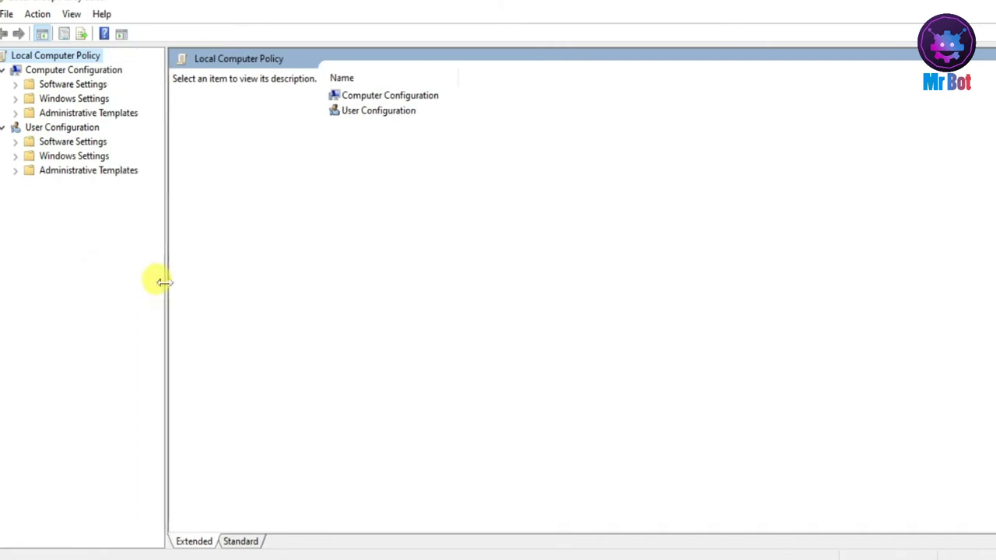
- Show the File Explorer policies under User Configuration > Administrative Templates > Windows Components
{"action": "left_click", "coordinate": [39, 128]}
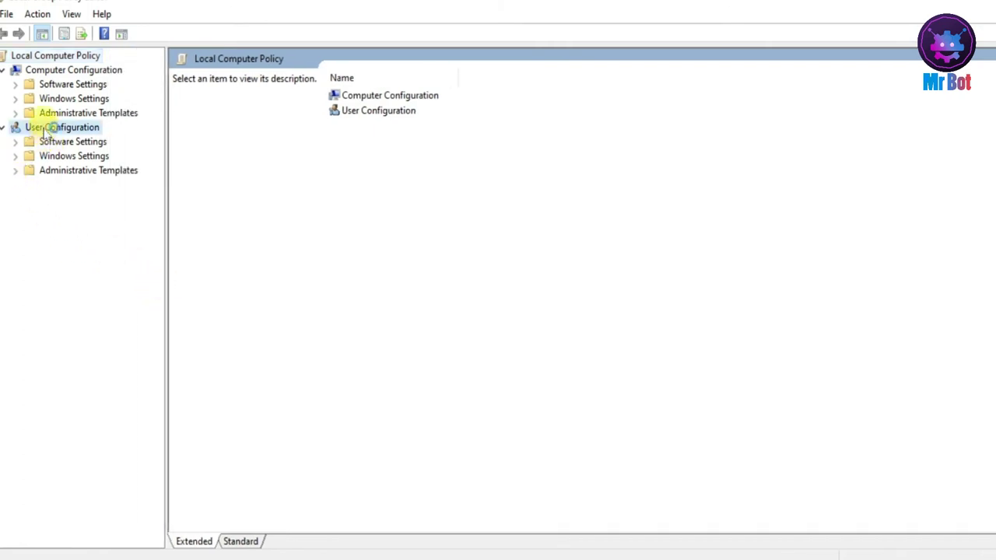
{"action": "left_click", "coordinate": [41, 172]}
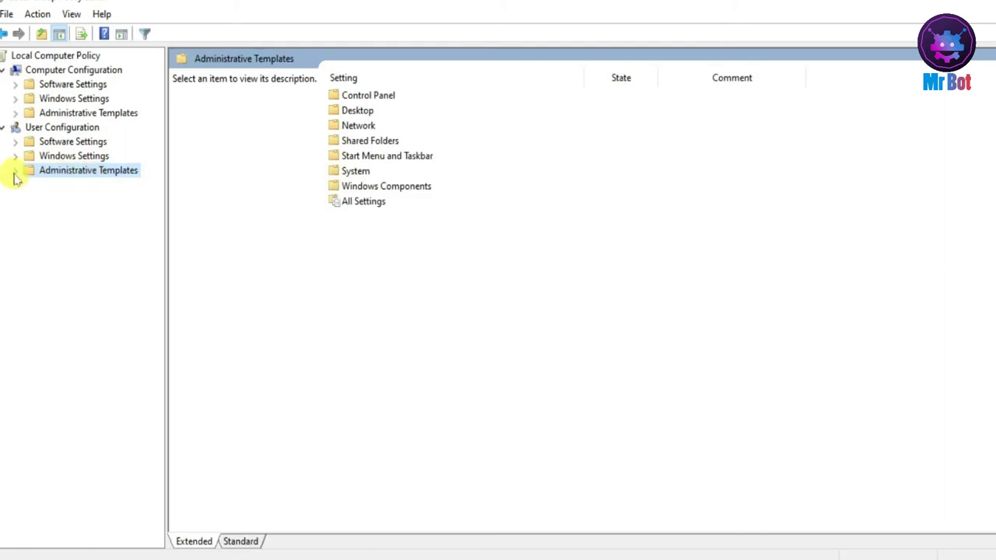
{"action": "left_click", "coordinate": [15, 171]}
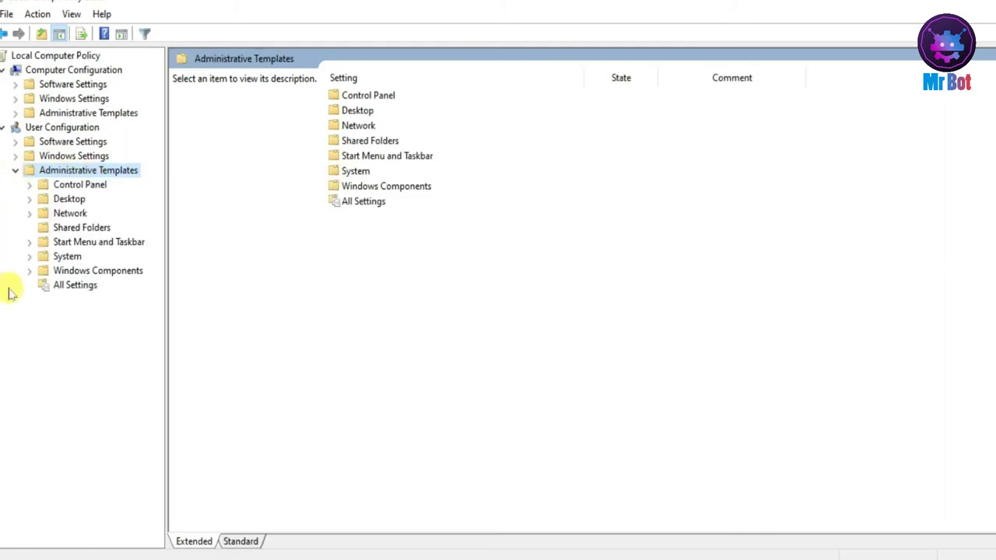
{"action": "left_click", "coordinate": [94, 272]}
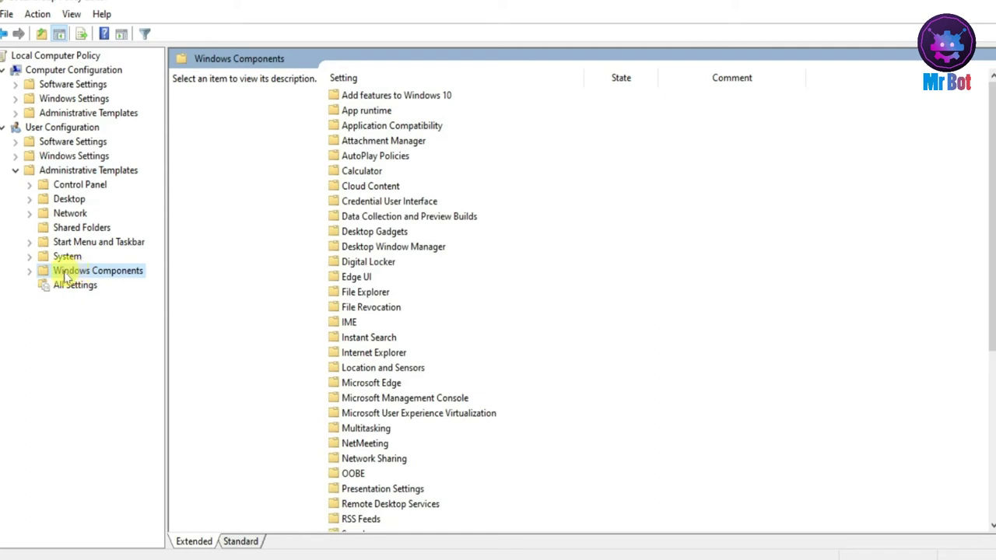
{"action": "left_click", "coordinate": [29, 271]}
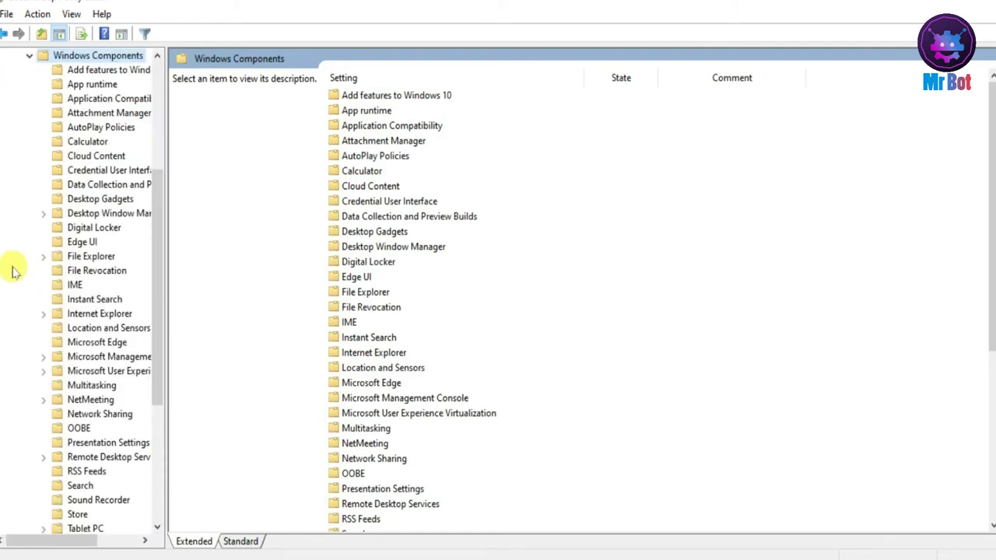
{"action": "left_click", "coordinate": [90, 259]}
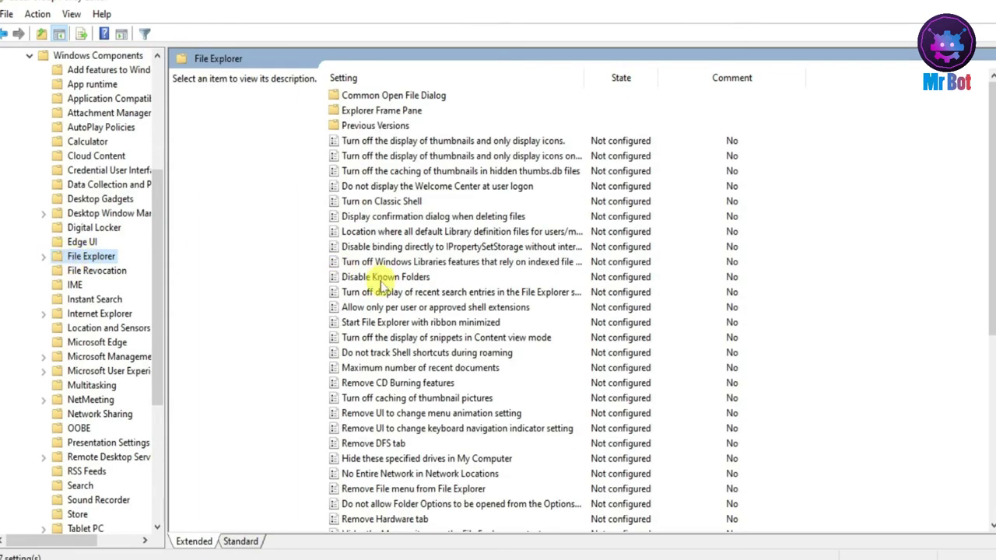
- Find the "Hide these specified drives in My Computer" policy among the File Explorer settings and open it for editing
{"action": "left_click", "coordinate": [448, 326]}
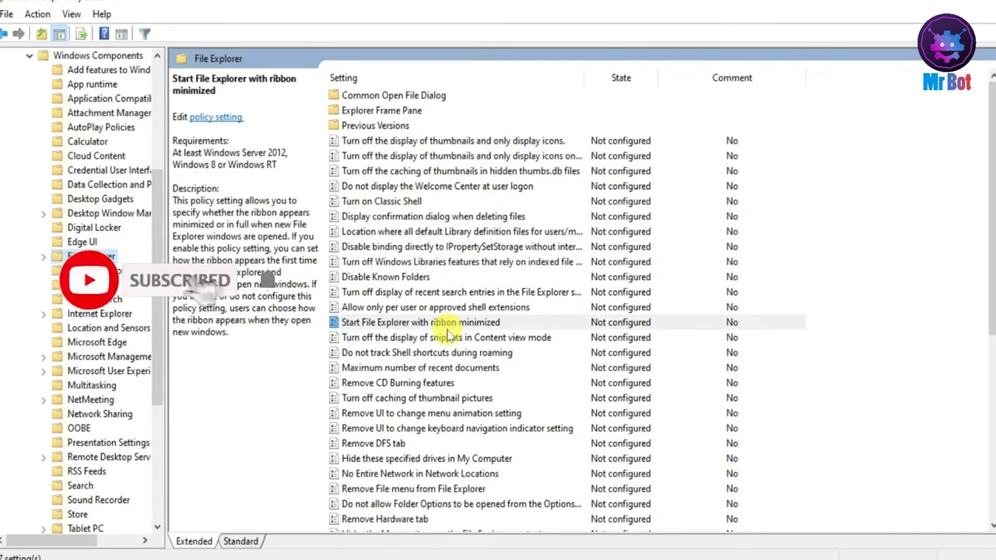
{"action": "scroll", "coordinate": [991, 256], "scroll_direction": "down", "scroll_amount": 2}
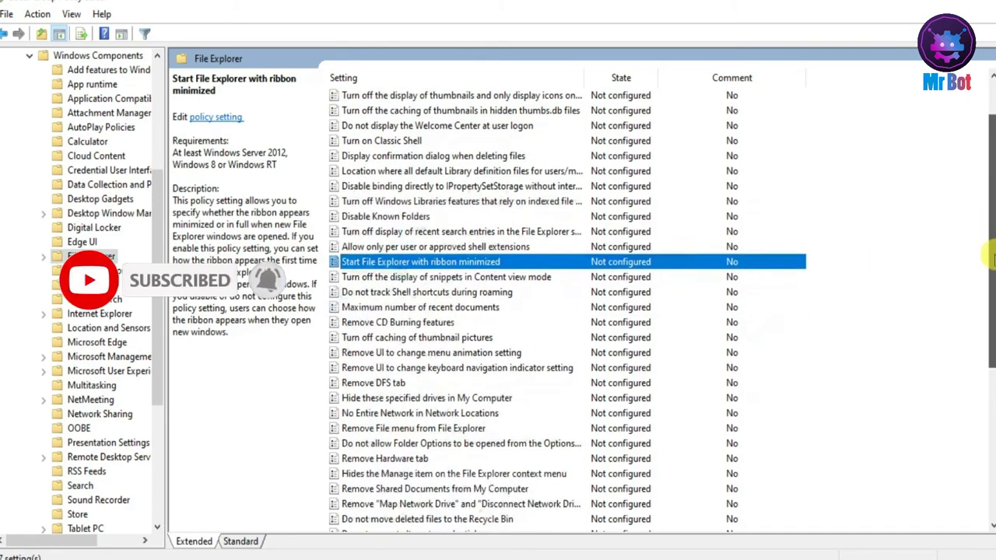
{"action": "left_click_drag", "start_coordinate": [992, 257], "coordinate": [991, 326]}
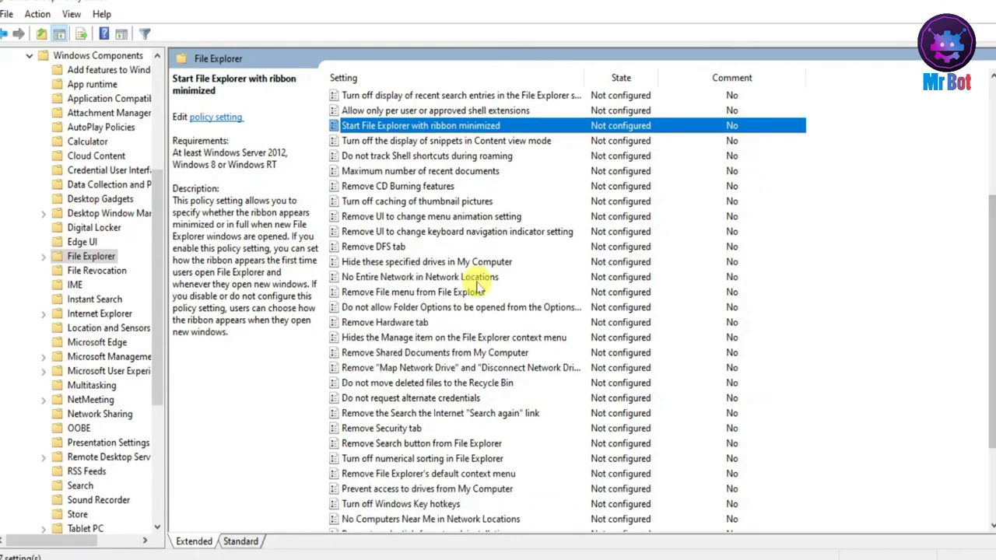
{"action": "left_click", "coordinate": [378, 262]}
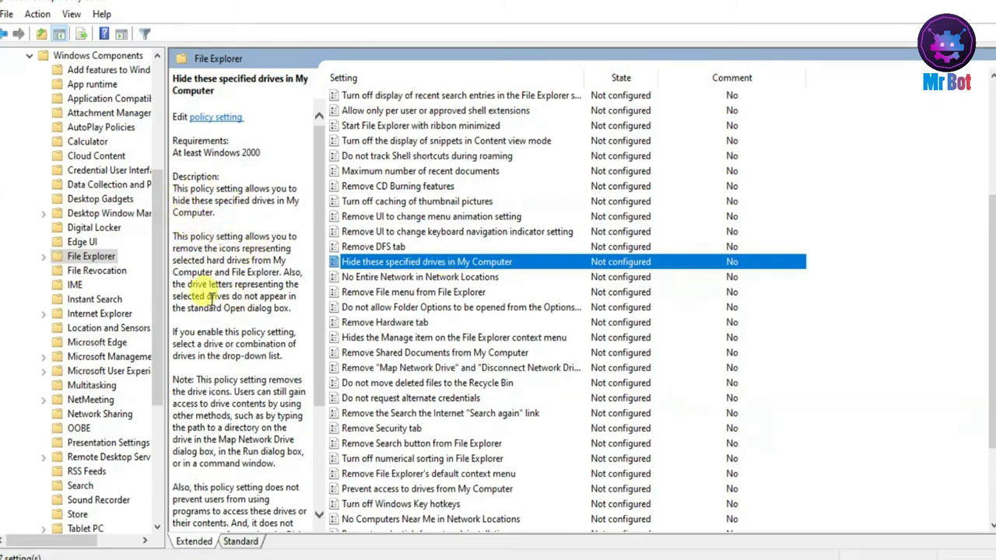
{"action": "right_click", "coordinate": [412, 264]}
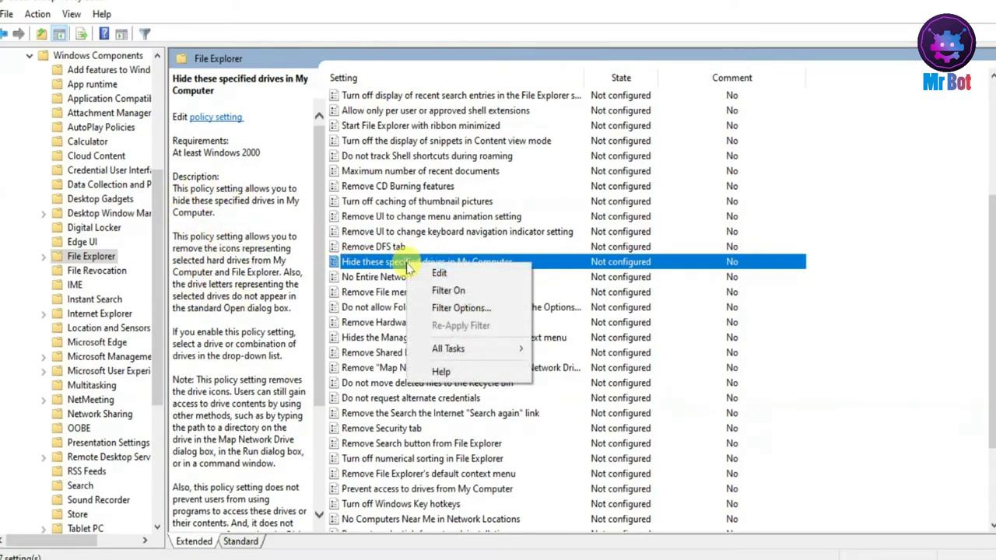
{"action": "left_click", "coordinate": [437, 272]}
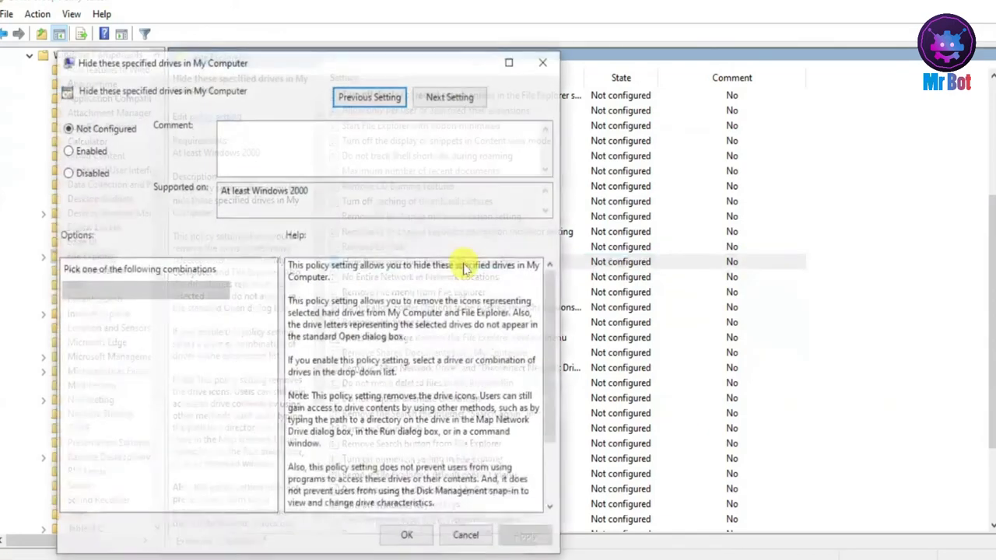
{"action": "left_click_drag", "start_coordinate": [296, 70], "coordinate": [525, 44]}
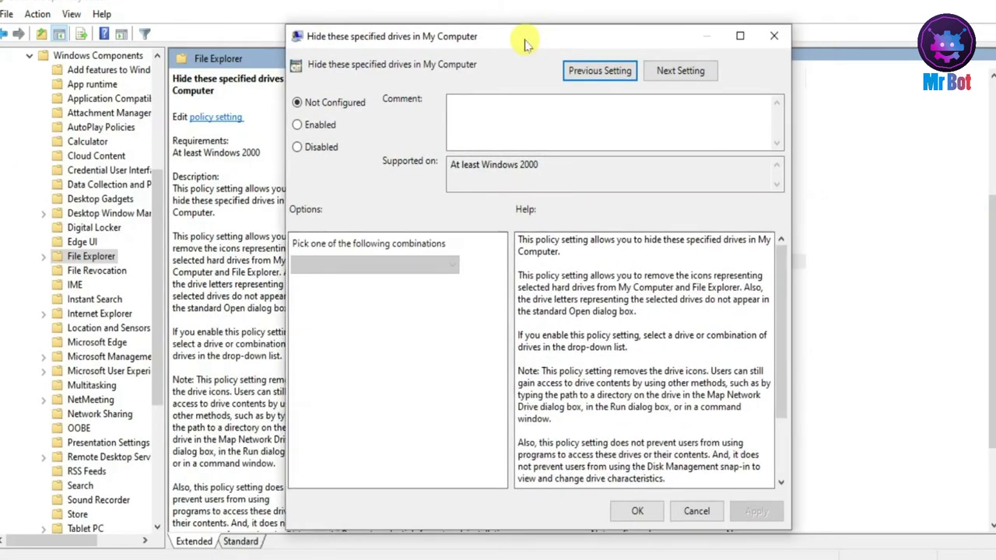
- Enable the drive-hiding policy with the "Restrict all drives" combination and apply it
{"action": "left_click", "coordinate": [318, 130]}
{"action": "left_click", "coordinate": [486, 130]}
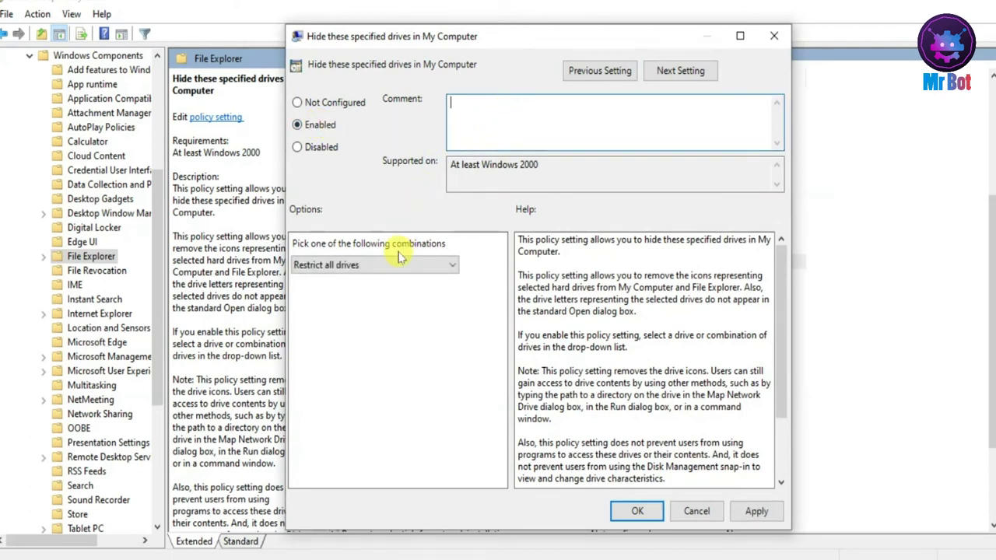
{"action": "left_click", "coordinate": [416, 268]}
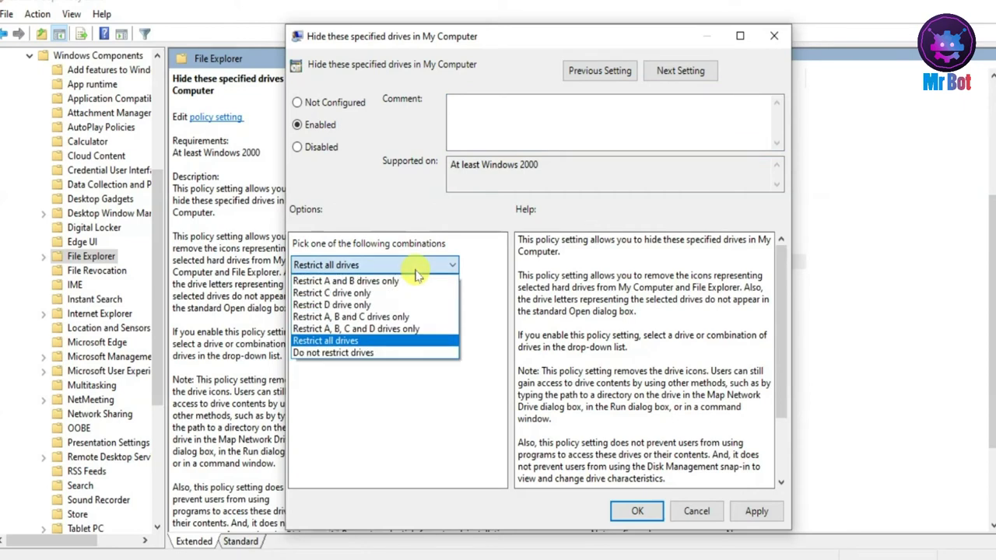
{"action": "left_click", "coordinate": [373, 342]}
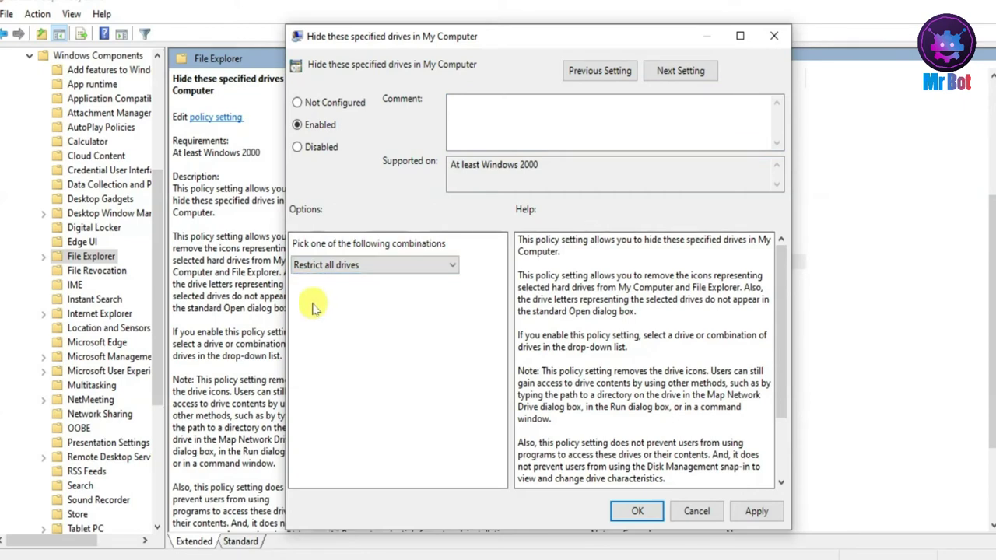
{"action": "left_click", "coordinate": [754, 512]}
{"action": "left_click", "coordinate": [639, 512]}
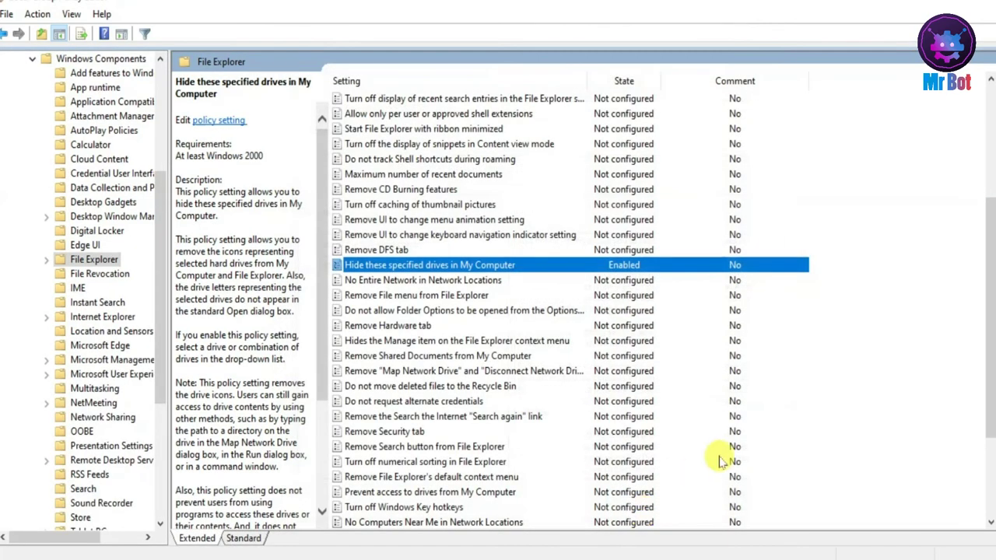
- Move the policy editor out of the way, then open and refresh This PC to check whether drives are listed
{"action": "left_click_drag", "start_coordinate": [607, 2], "coordinate": [605, 39]}
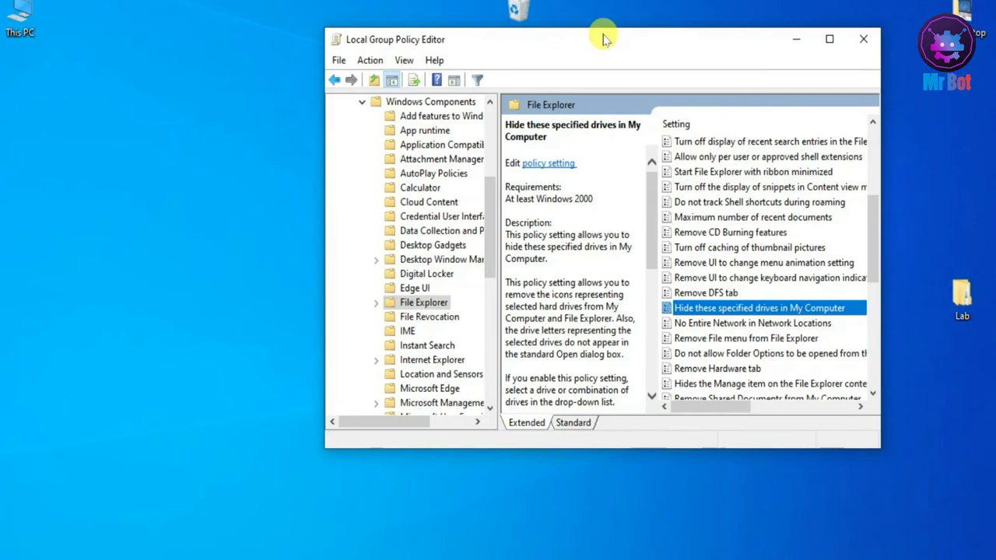
{"action": "double_click", "coordinate": [605, 39]}
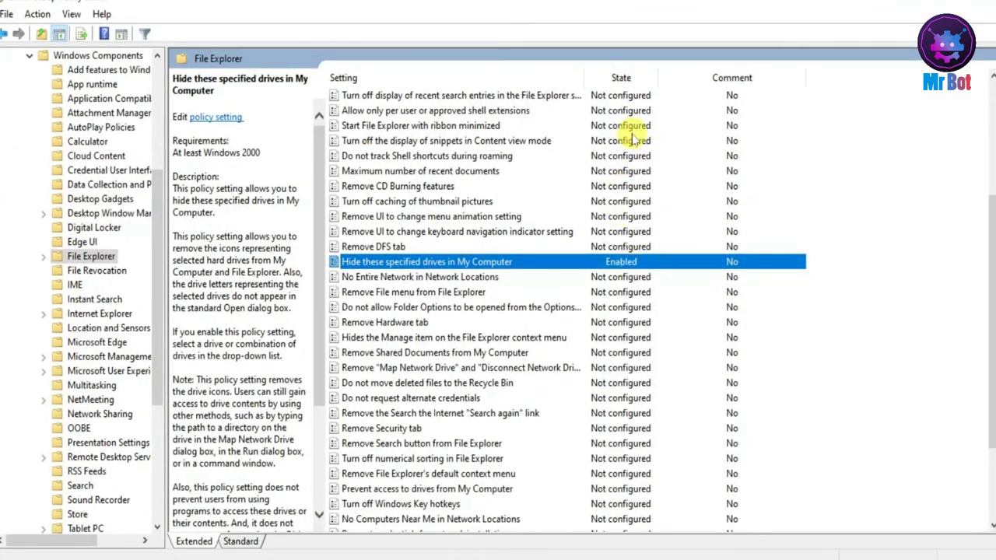
{"action": "left_click_drag", "start_coordinate": [484, 3], "coordinate": [519, 22]}
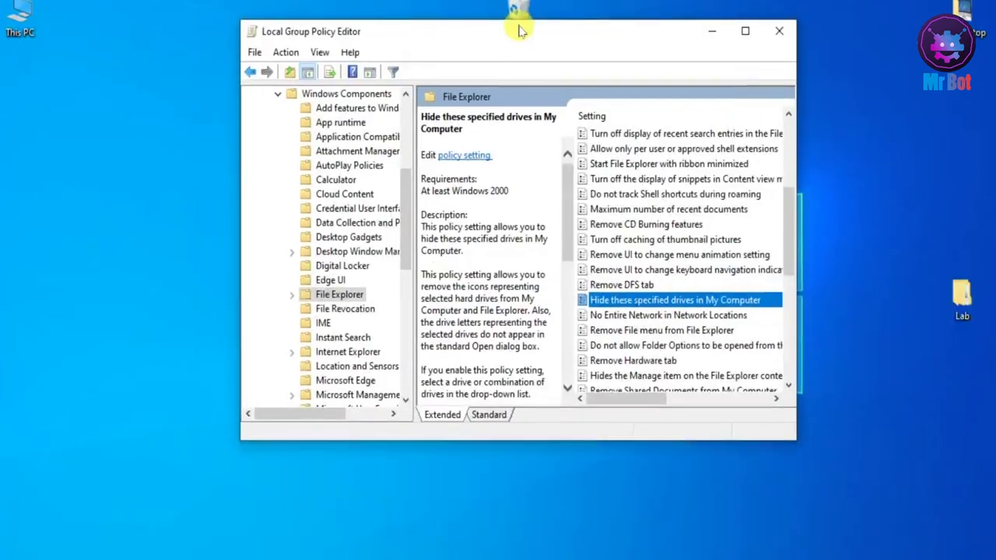
{"action": "left_click", "coordinate": [19, 18]}
{"action": "double_click", "coordinate": [19, 17]}
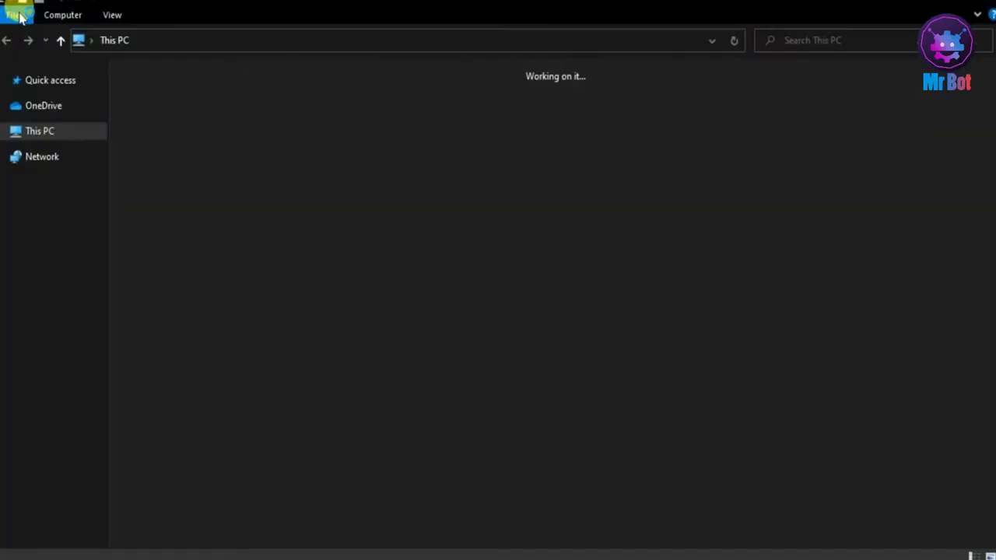
{"action": "right_click", "coordinate": [336, 301]}
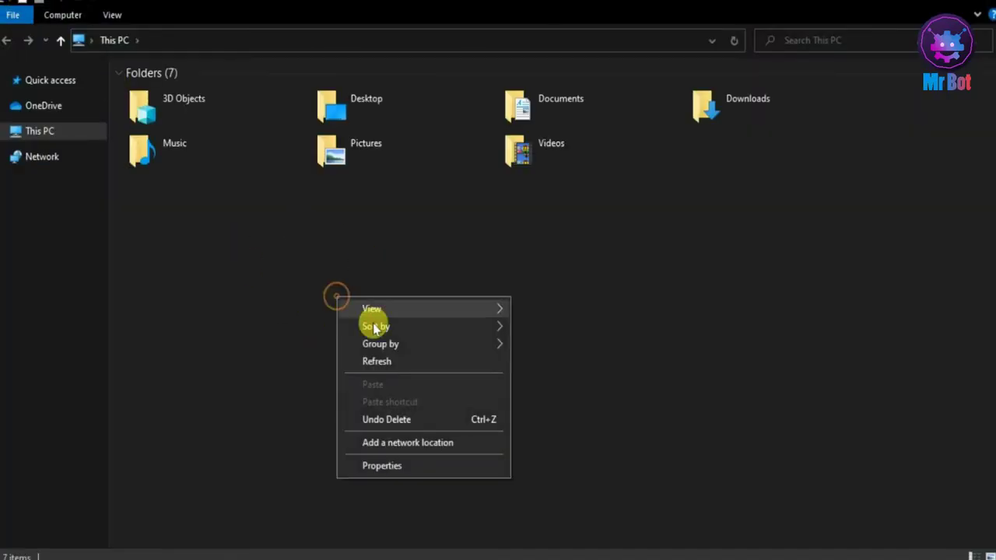
{"action": "left_click", "coordinate": [375, 362]}
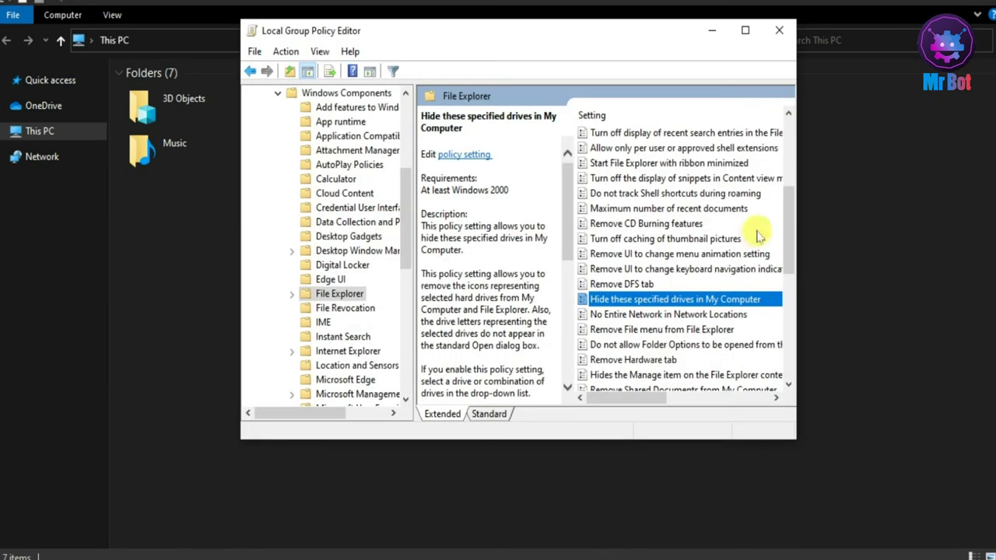
- Reopen the "Hide these specified drives in My Computer" policy, set it to Not Configured and apply the change
{"action": "left_click", "coordinate": [744, 30]}
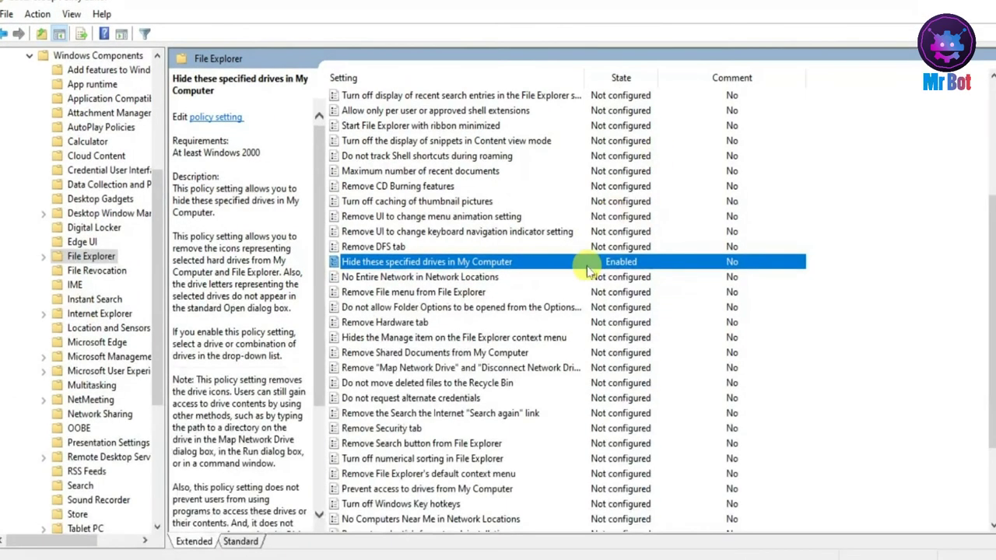
{"action": "right_click", "coordinate": [518, 265]}
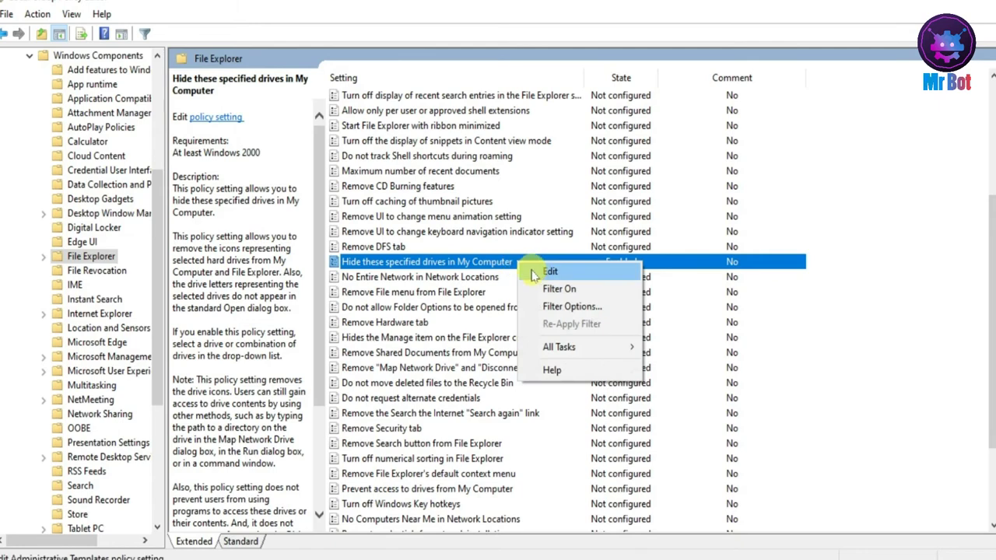
{"action": "left_click", "coordinate": [544, 272]}
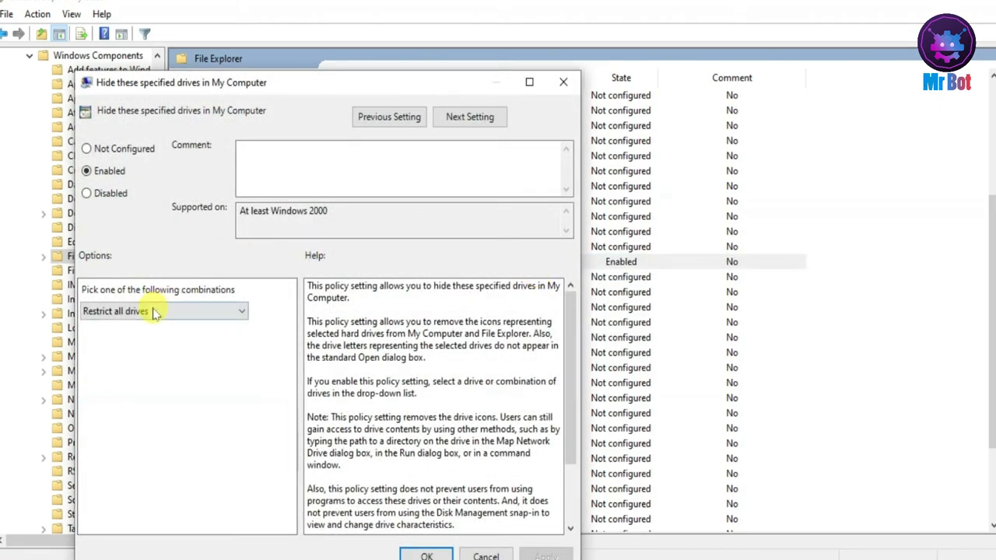
{"action": "left_click", "coordinate": [154, 312]}
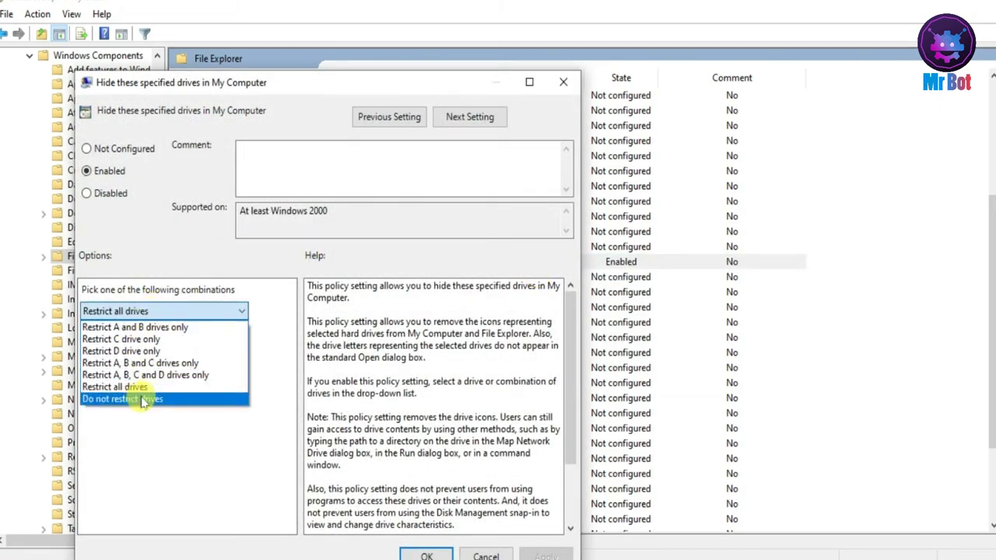
{"action": "left_click", "coordinate": [148, 163]}
{"action": "left_click", "coordinate": [87, 148]}
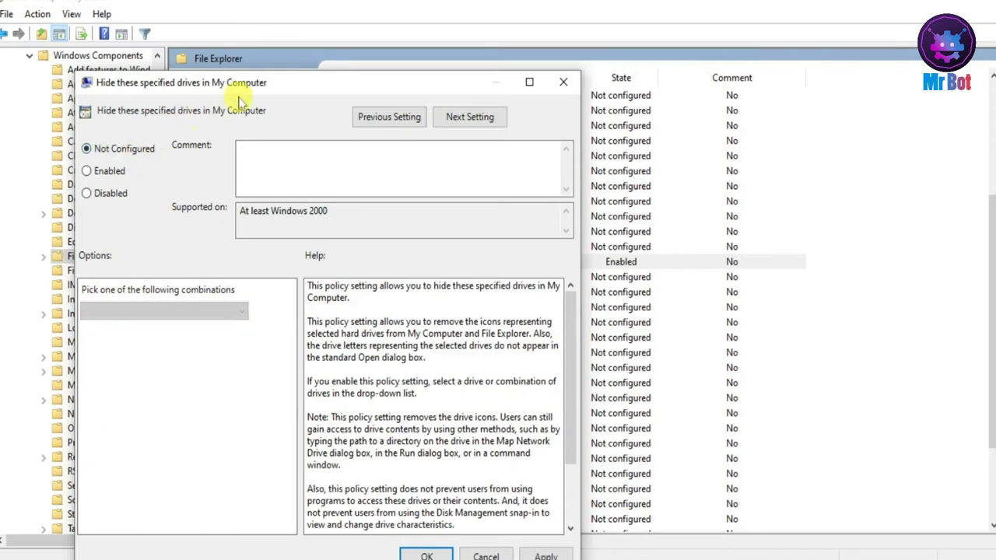
{"action": "left_click_drag", "start_coordinate": [273, 92], "coordinate": [274, 26]}
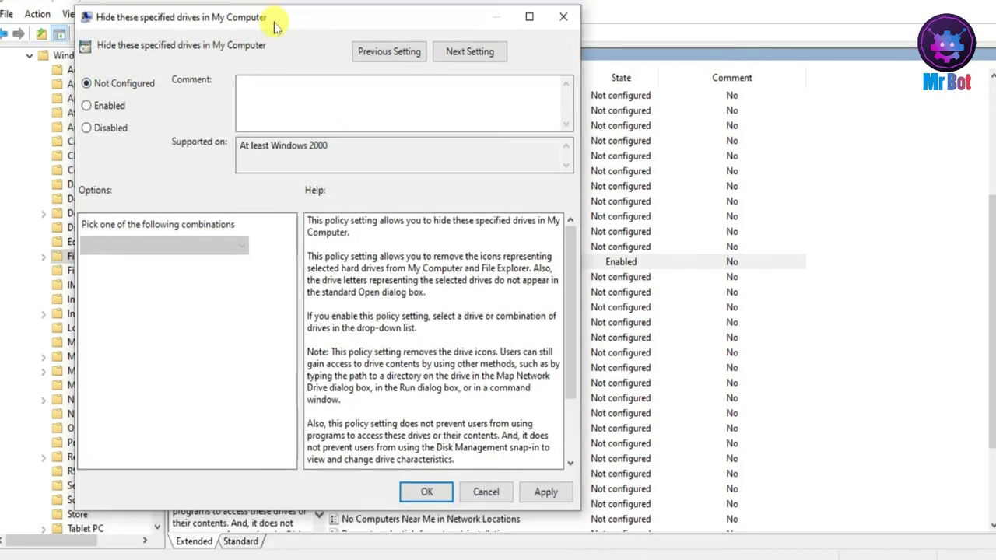
{"action": "left_click", "coordinate": [546, 492]}
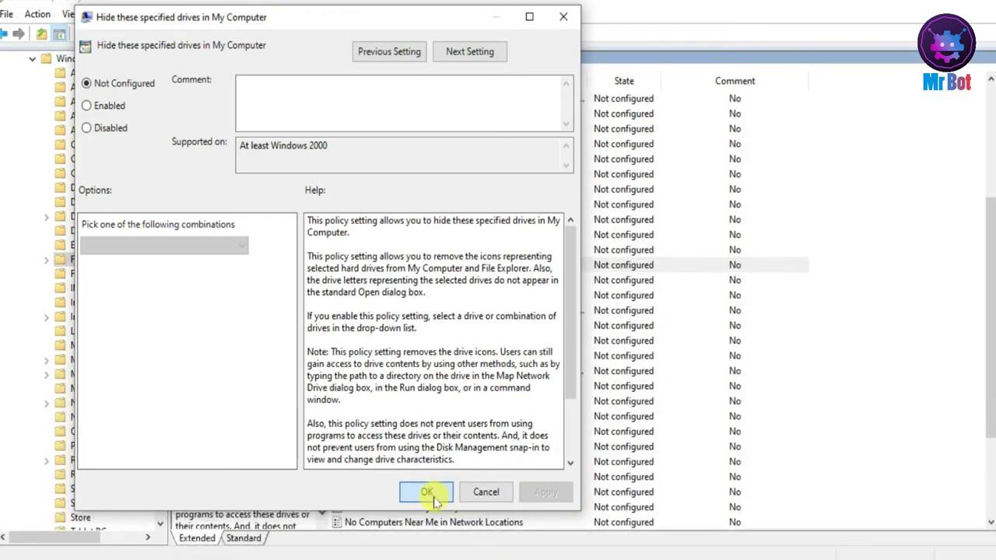
{"action": "left_click", "coordinate": [426, 491]}
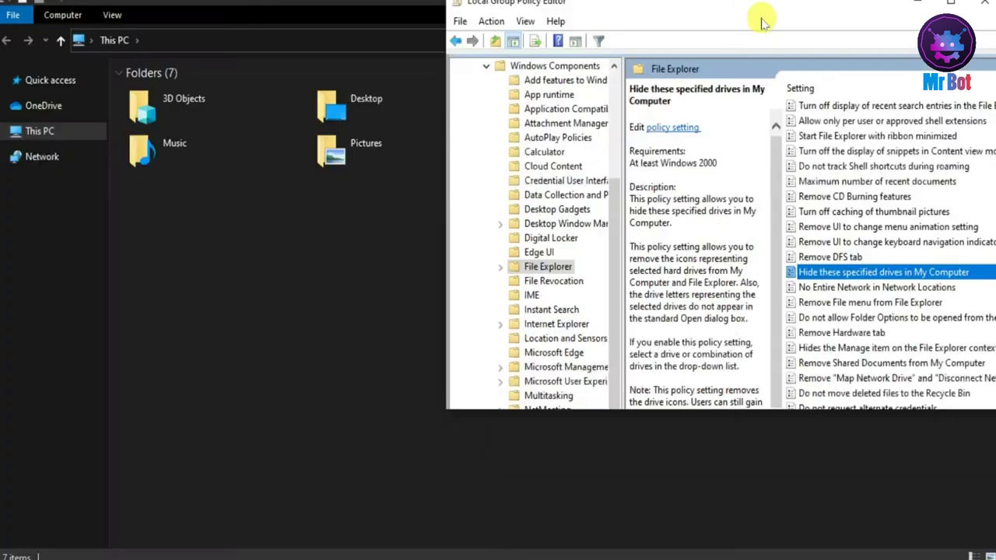
- Move the policy editor aside and refresh This PC to check whether the drives are listed again
{"action": "left_click_drag", "start_coordinate": [755, 18], "coordinate": [751, 93]}
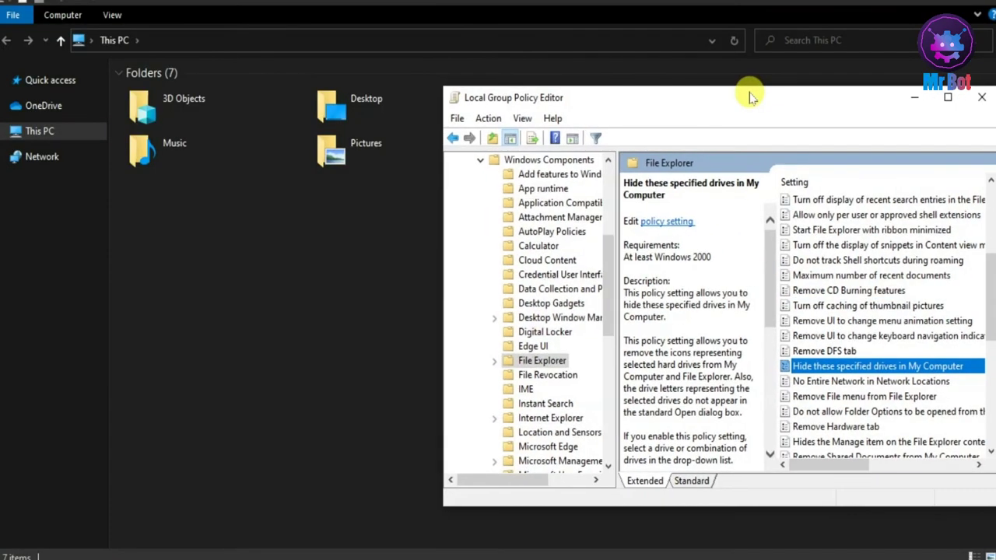
{"action": "left_click", "coordinate": [455, 264]}
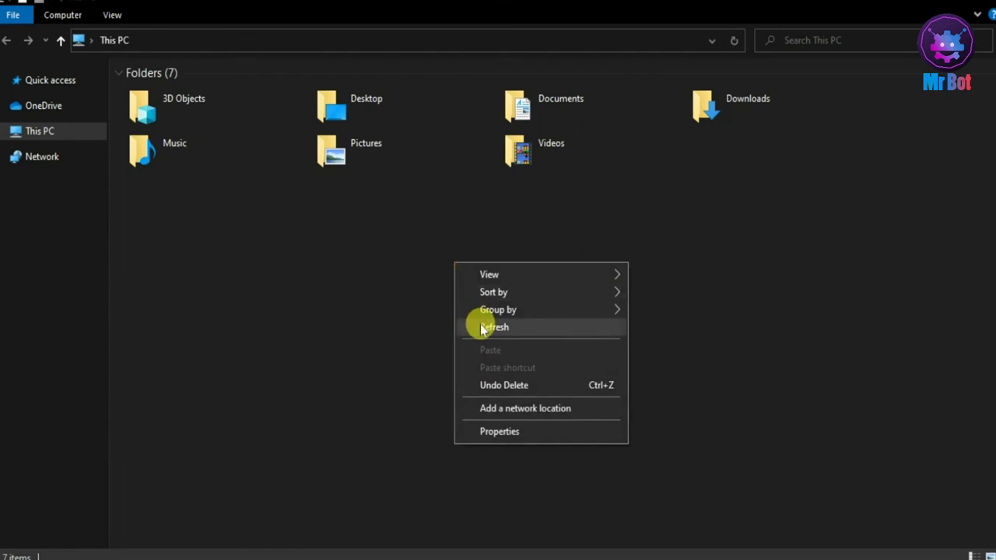
{"action": "left_click", "coordinate": [481, 327]}
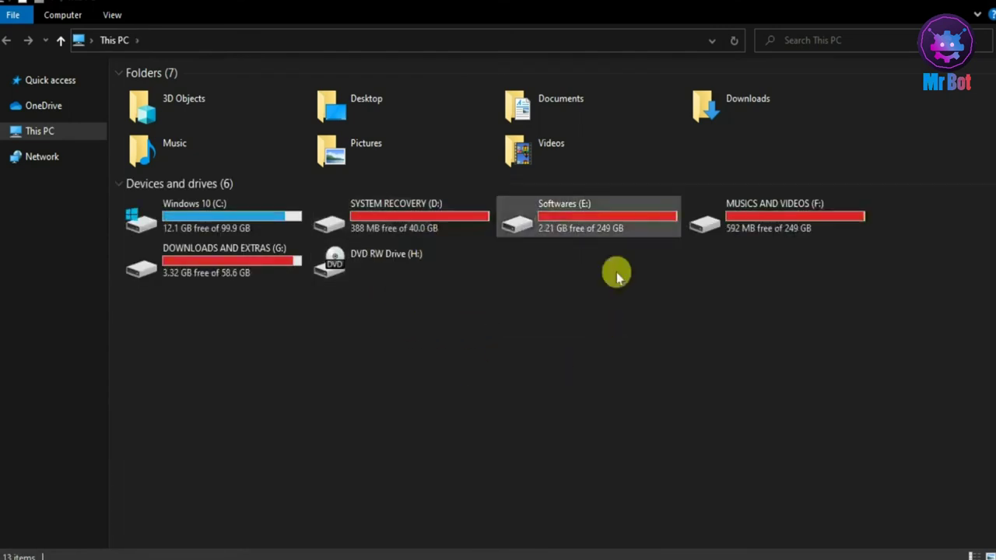
- Close the Local Group Policy Editor and the This PC window to return to the desktop
{"action": "key", "text": "alt+Tab"}
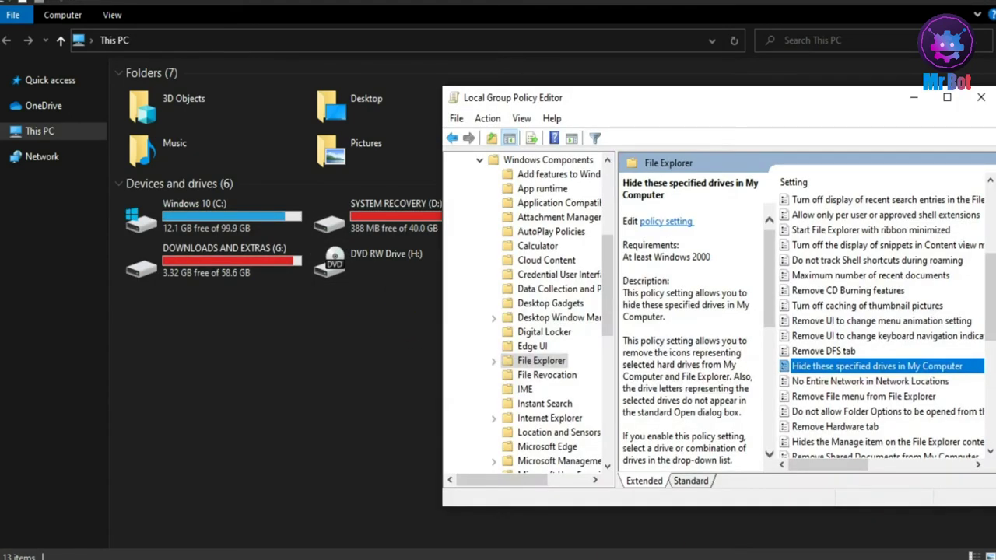
{"action": "left_click", "coordinate": [980, 104]}
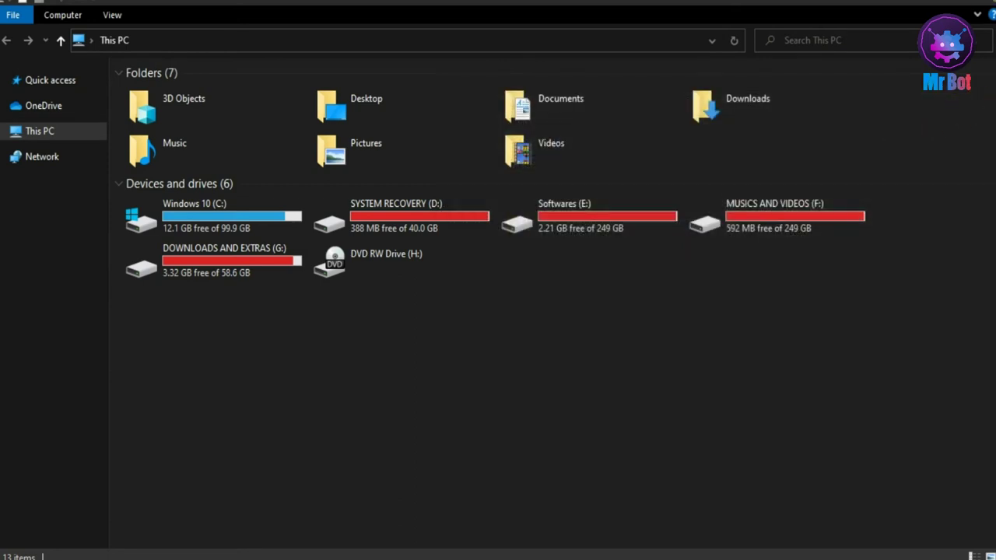
{"action": "left_click", "coordinate": [982, 3]}
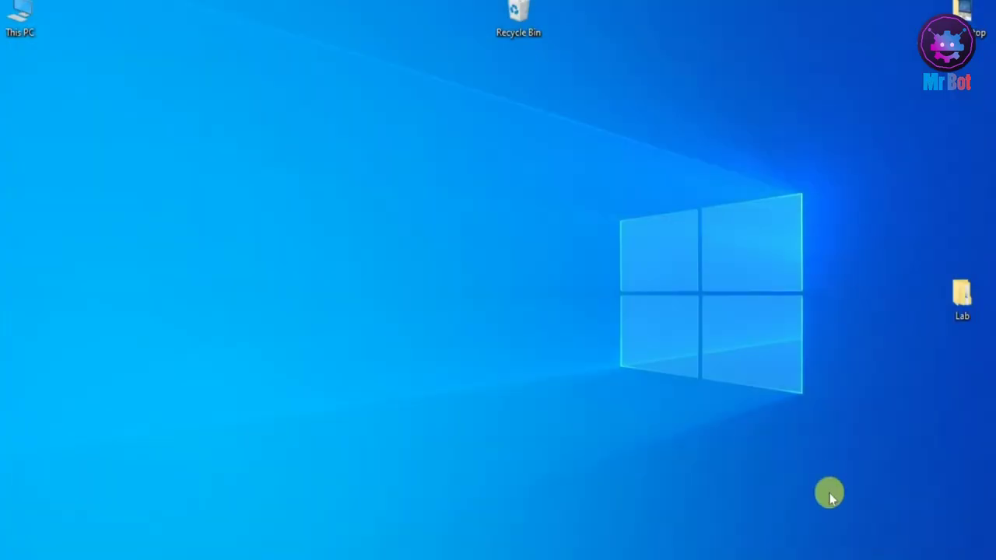